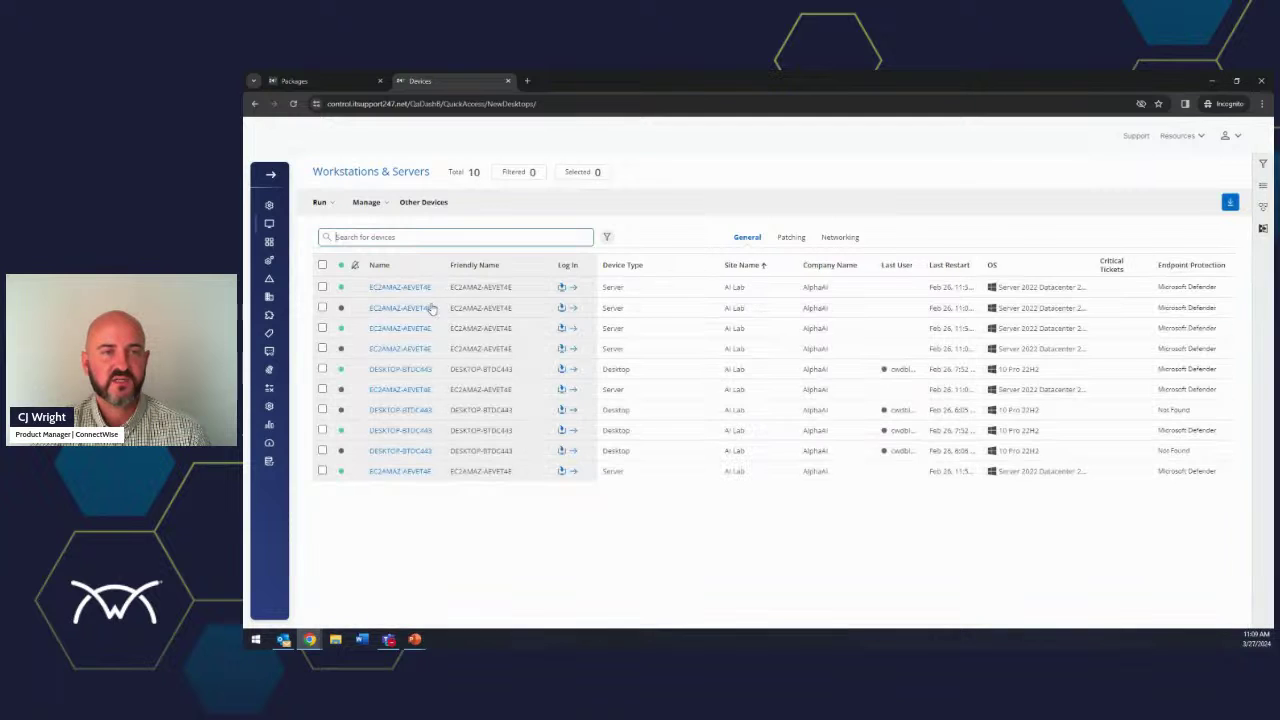
- Inspect the Third-Party Patching settings of the first EC2AMAZ-AEVET4E server in the Workstations & Servers list
left_click(388, 289)
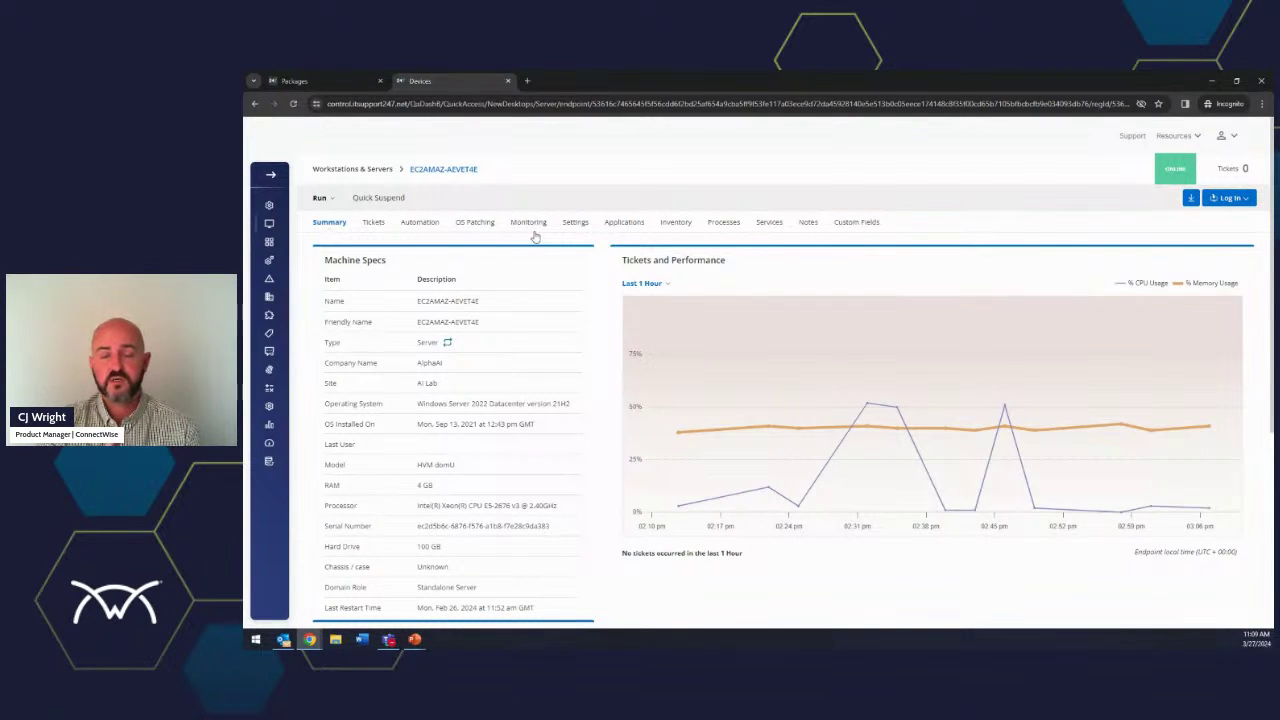
left_click(578, 226)
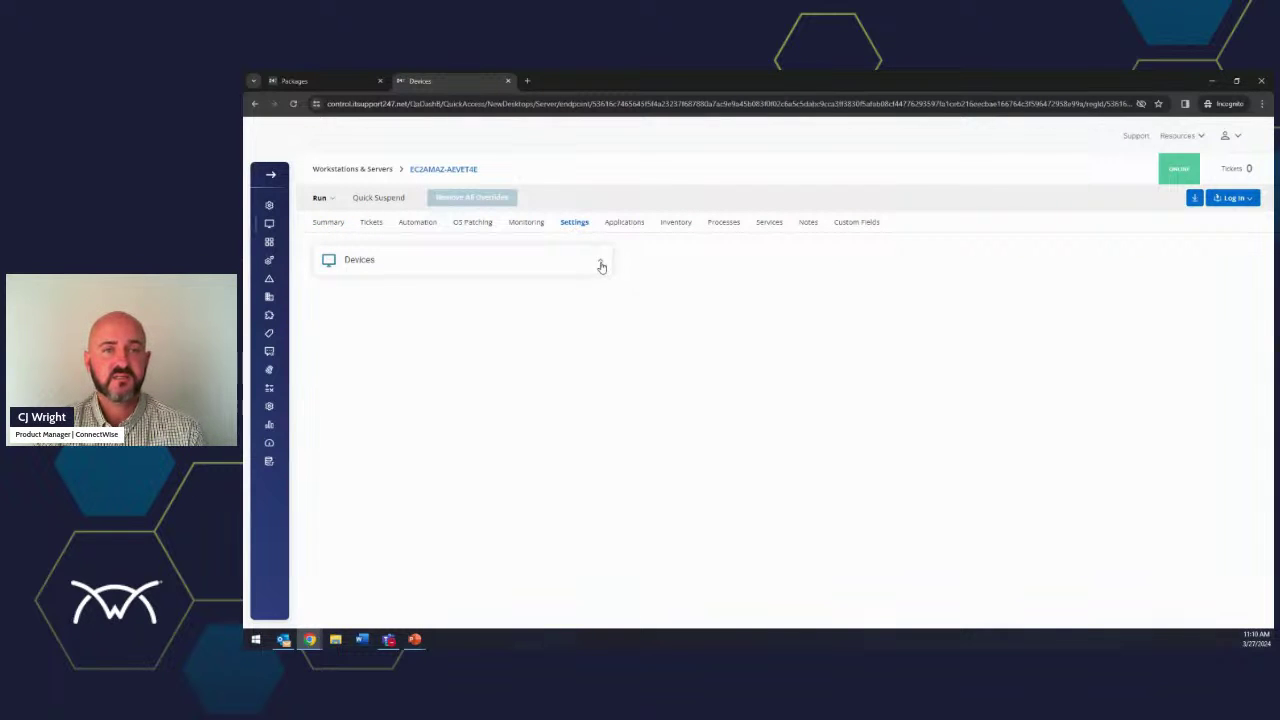
left_click(601, 265)
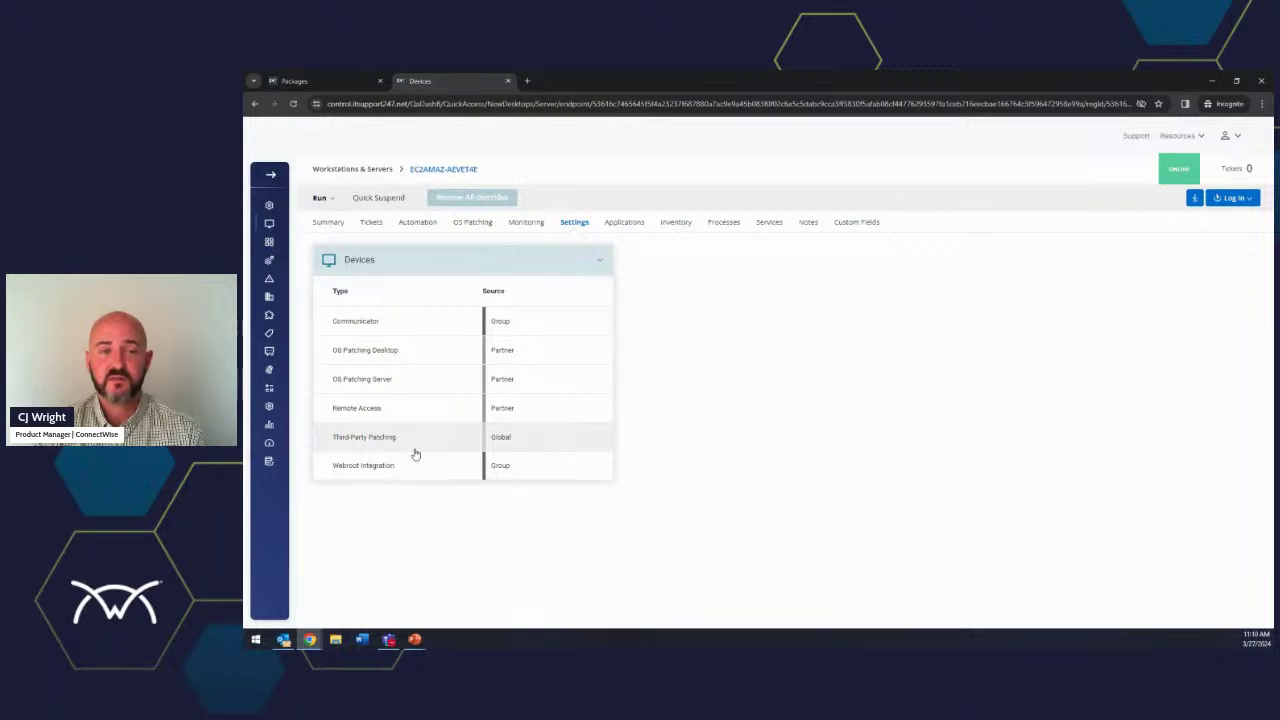
left_click(505, 449)
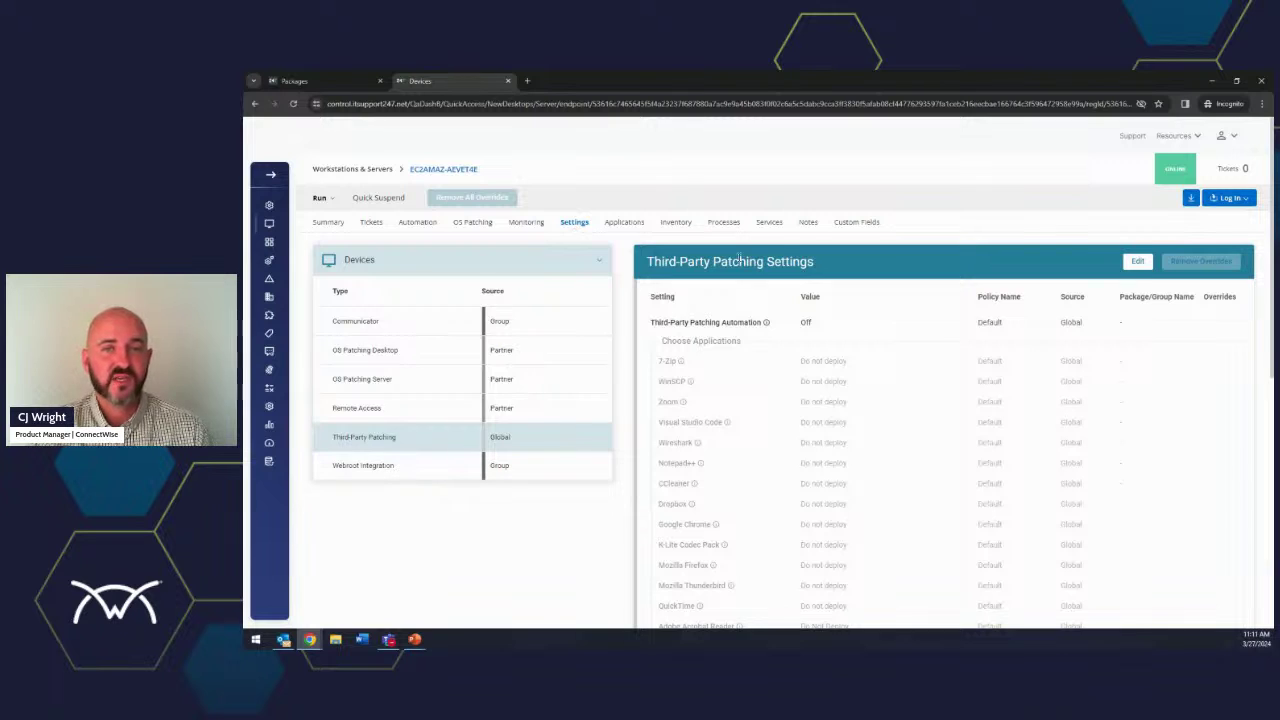
- Set the server's Secondary Server custom field to Yes and confirm the record update
left_click(858, 222)
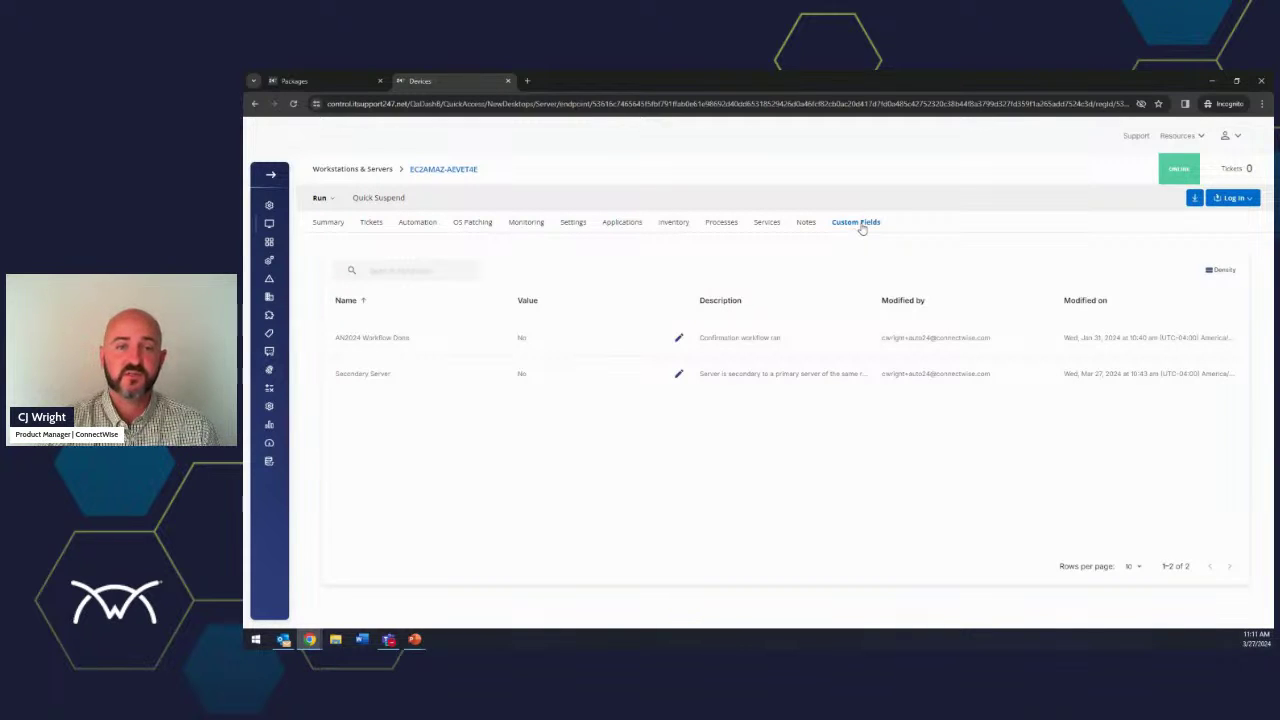
left_click(678, 377)
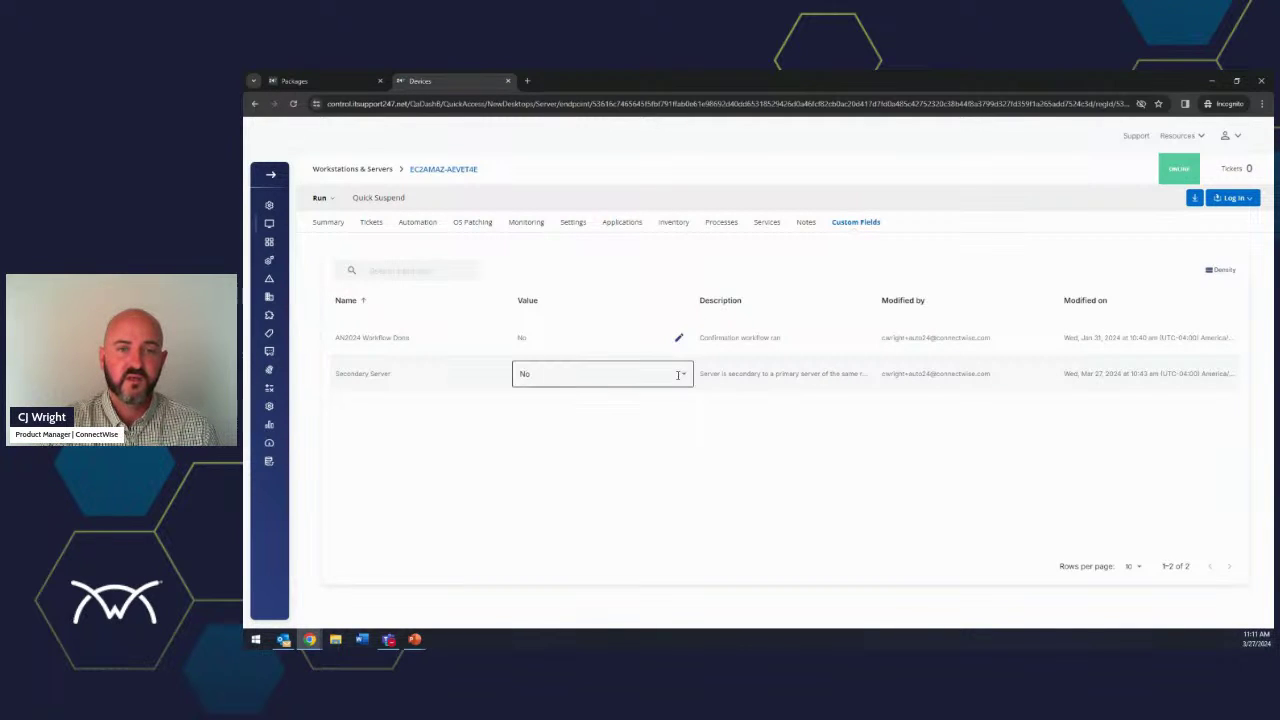
left_click(684, 374)
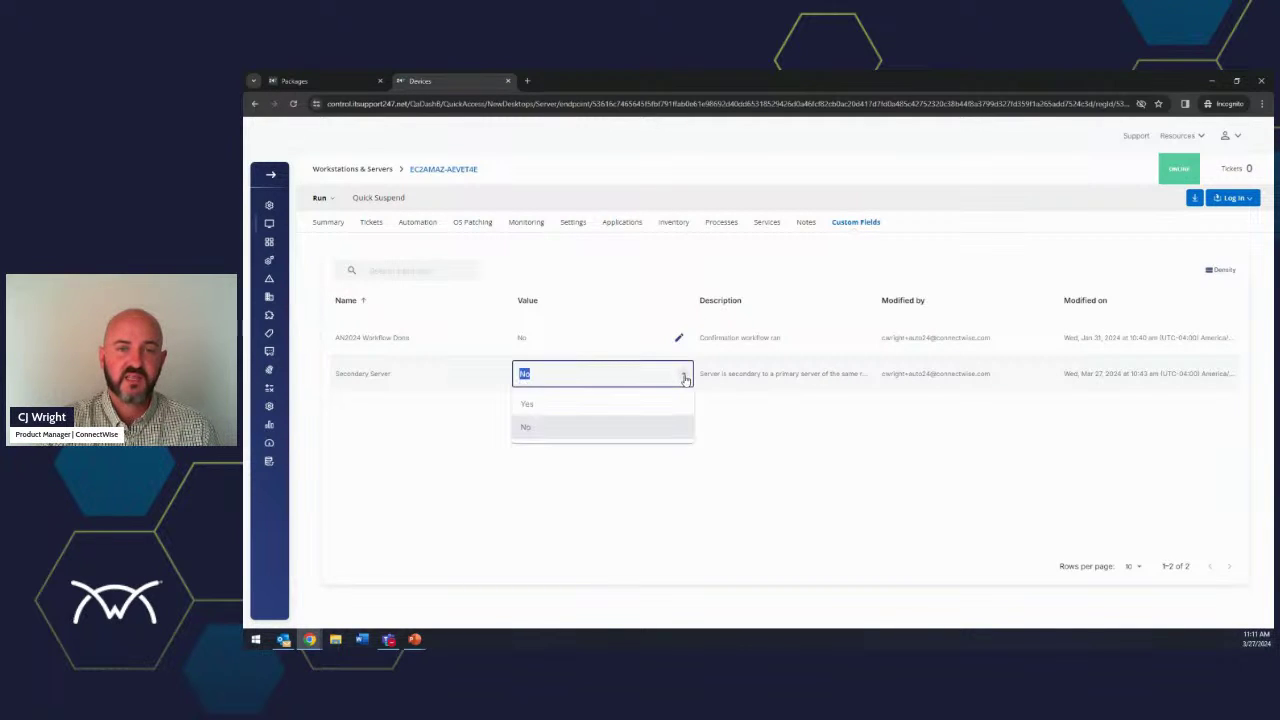
left_click(588, 410)
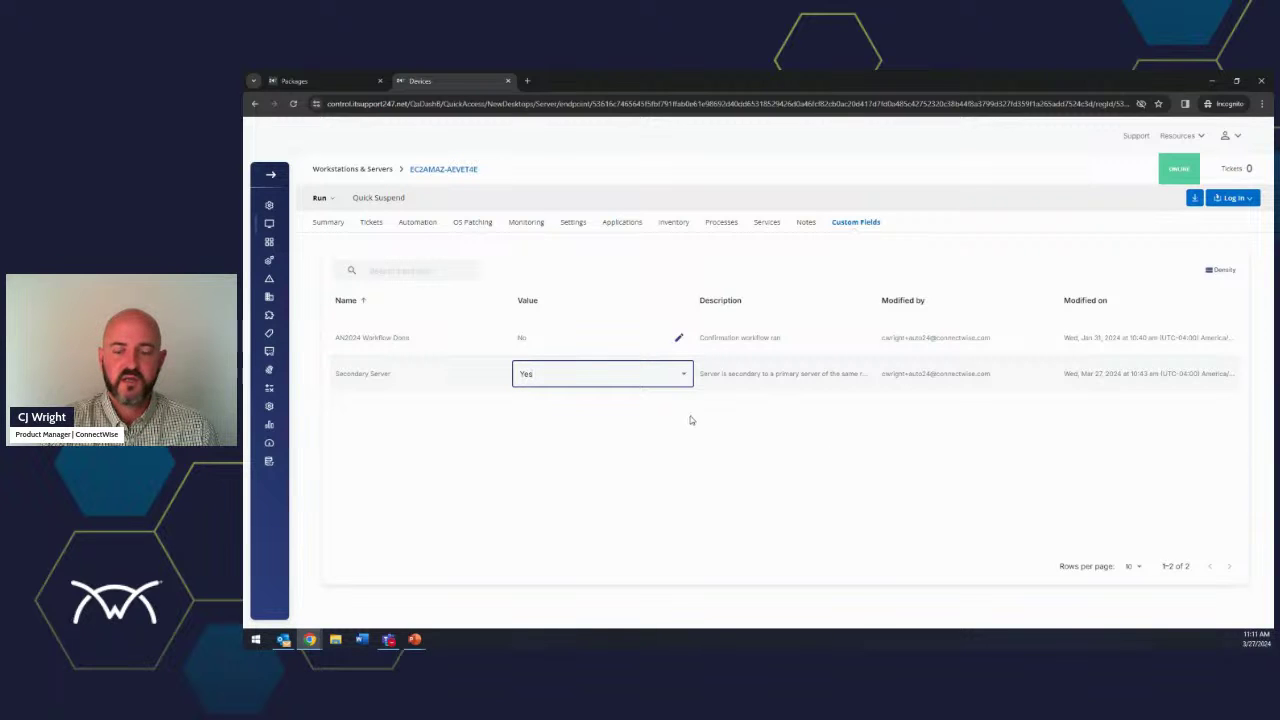
left_click(690, 420)
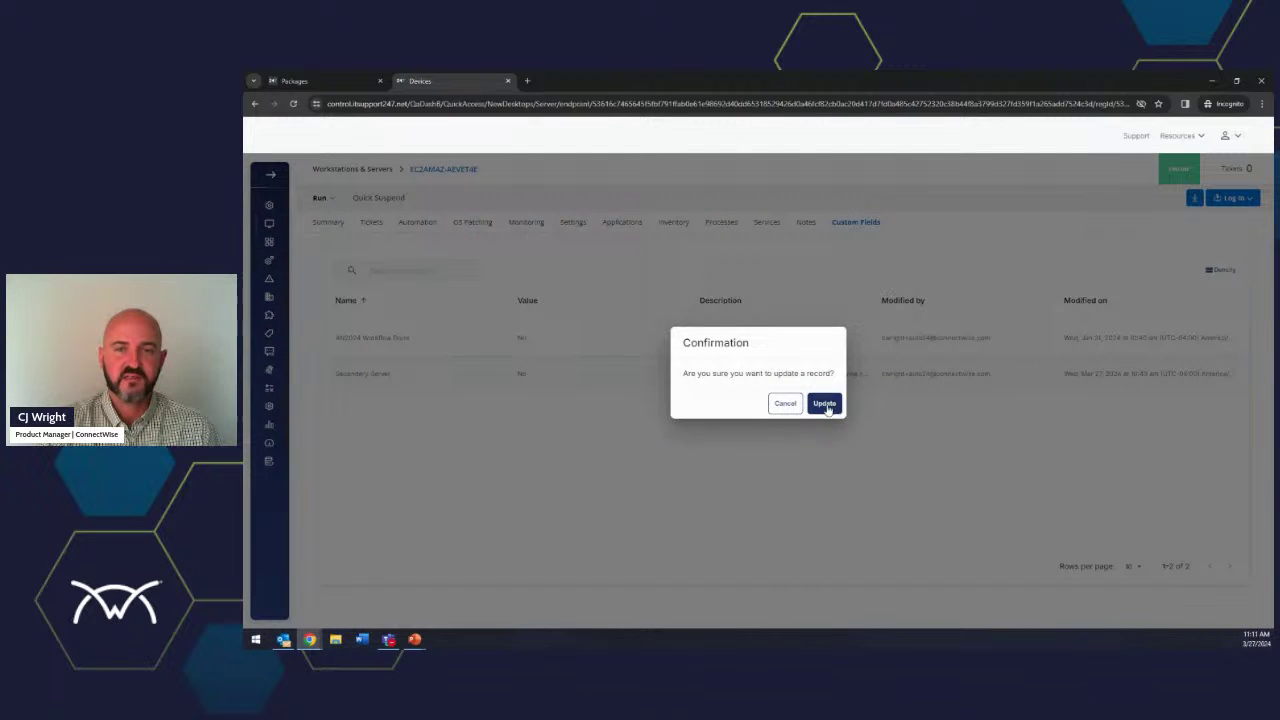
left_click(824, 404)
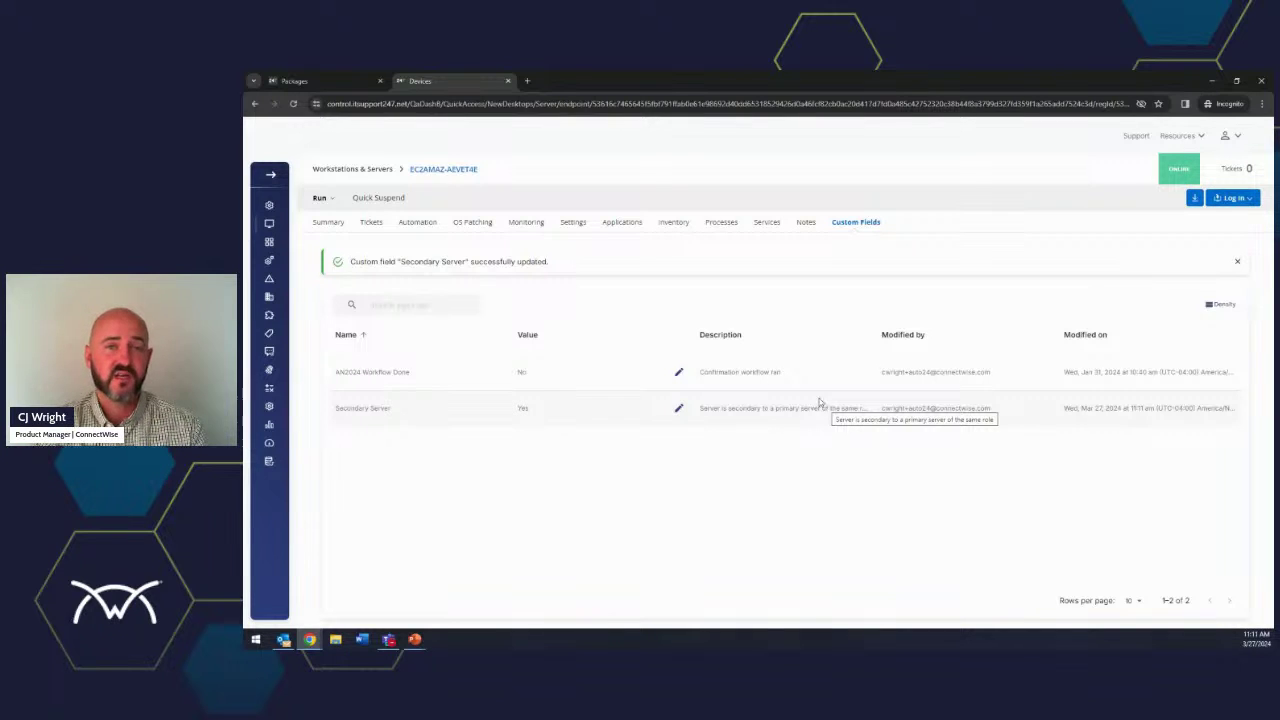
- Review the usage, patch classifications and schedule of the Secondary Server Patching policy
left_click(335, 86)
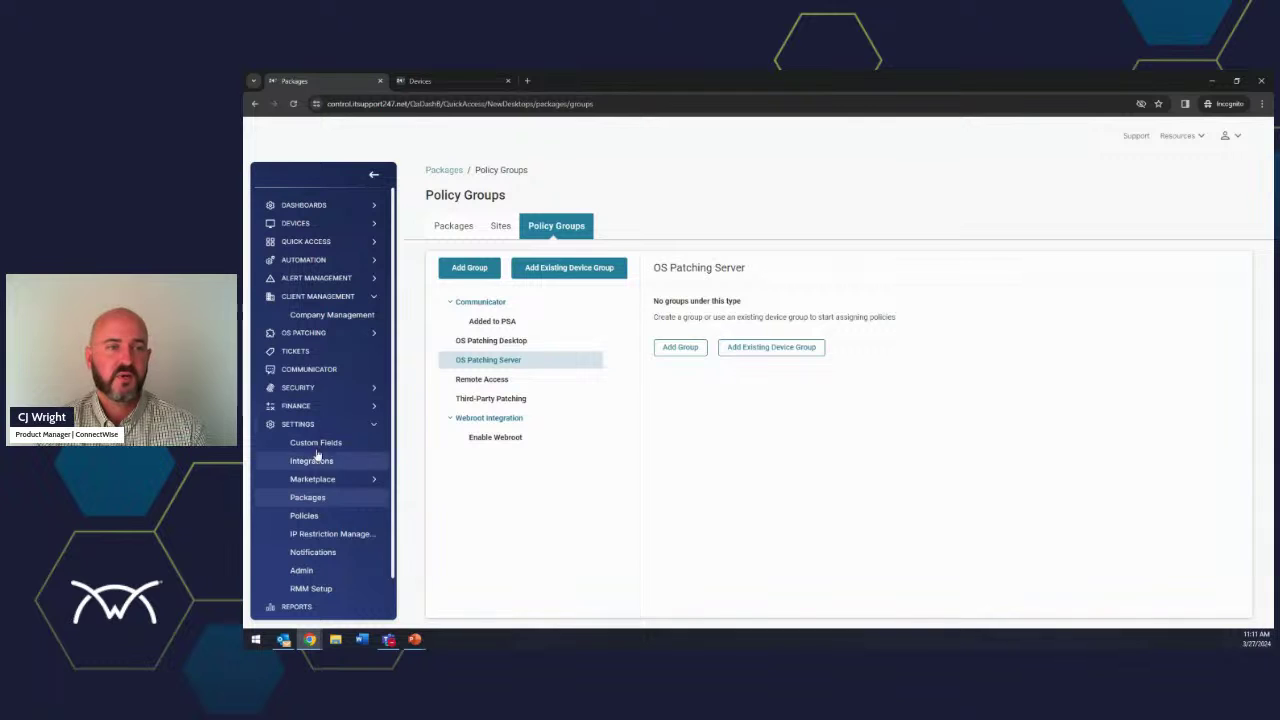
left_click(309, 518)
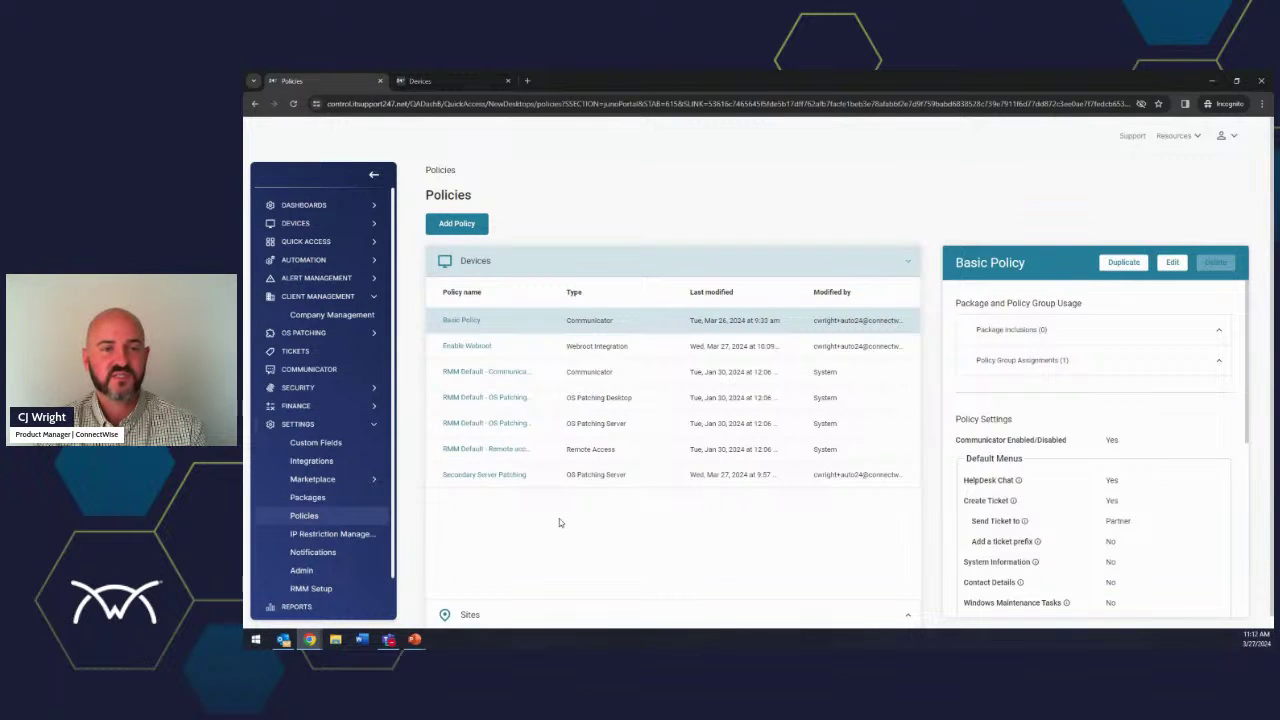
left_click(544, 477)
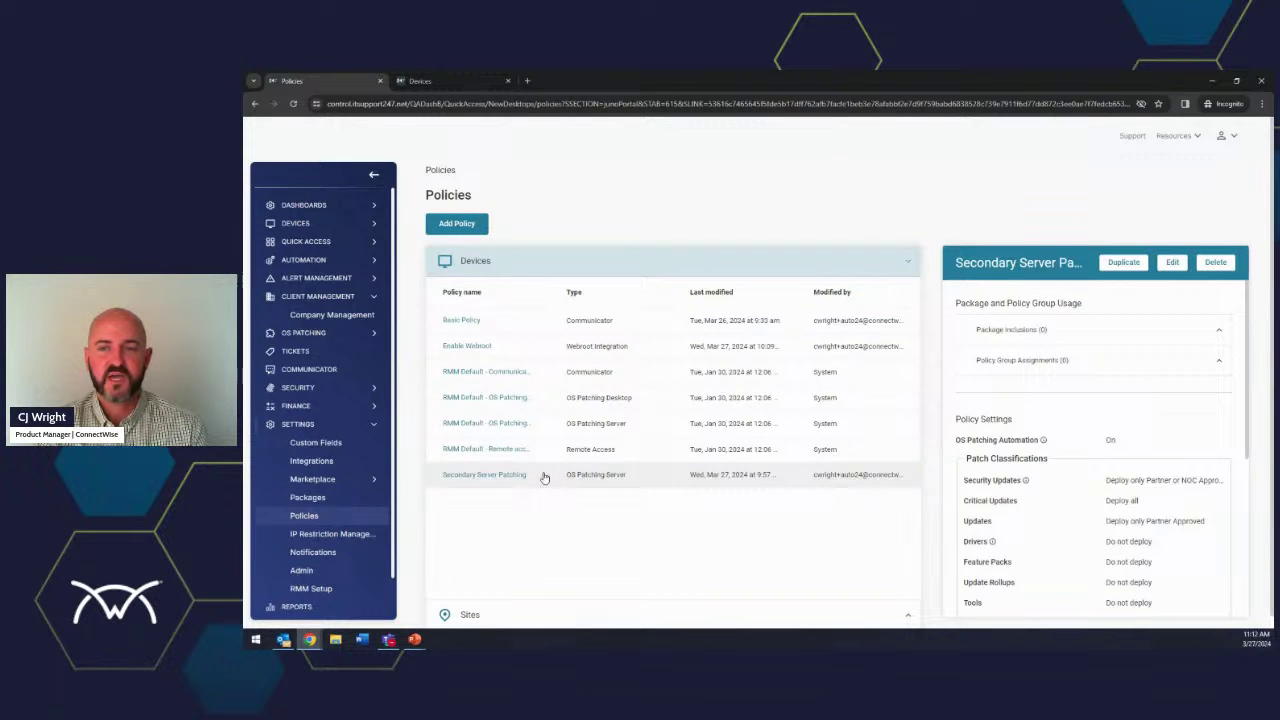
scroll(1075, 488, "down", 5)
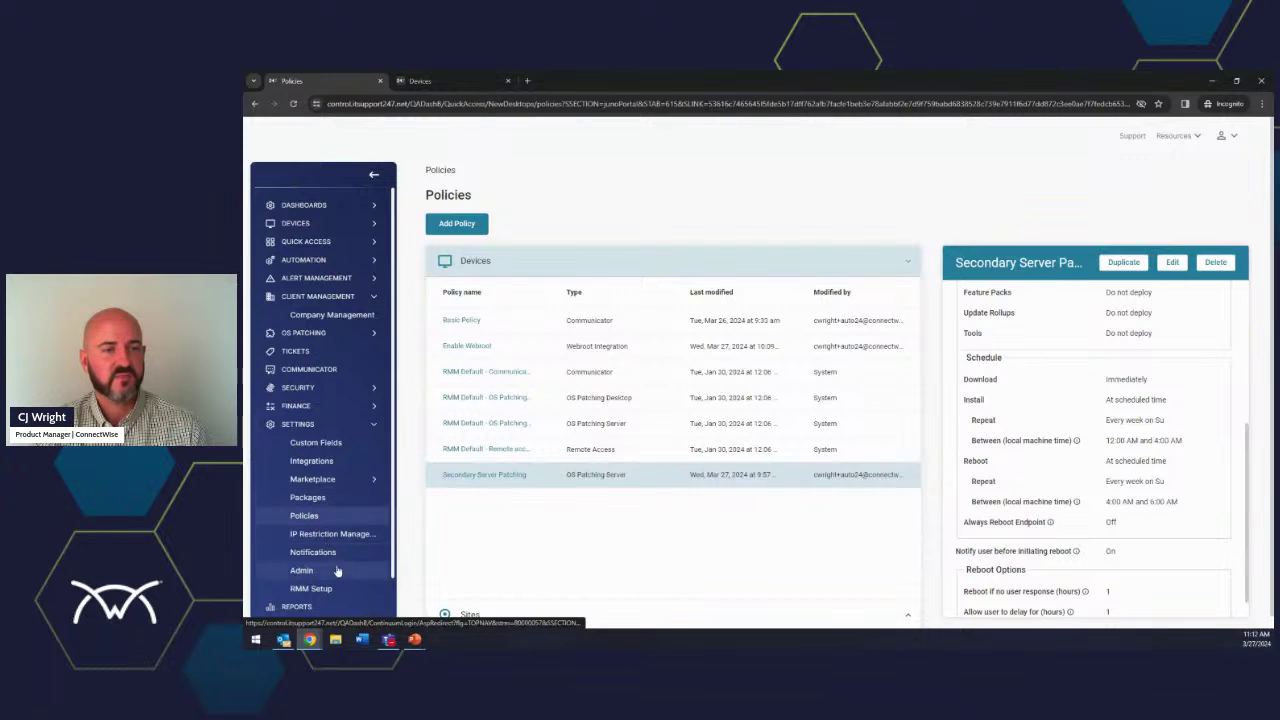
- Create a new policy group under OS Patching Server in Packages and name it Secondary Servers
left_click(336, 500)
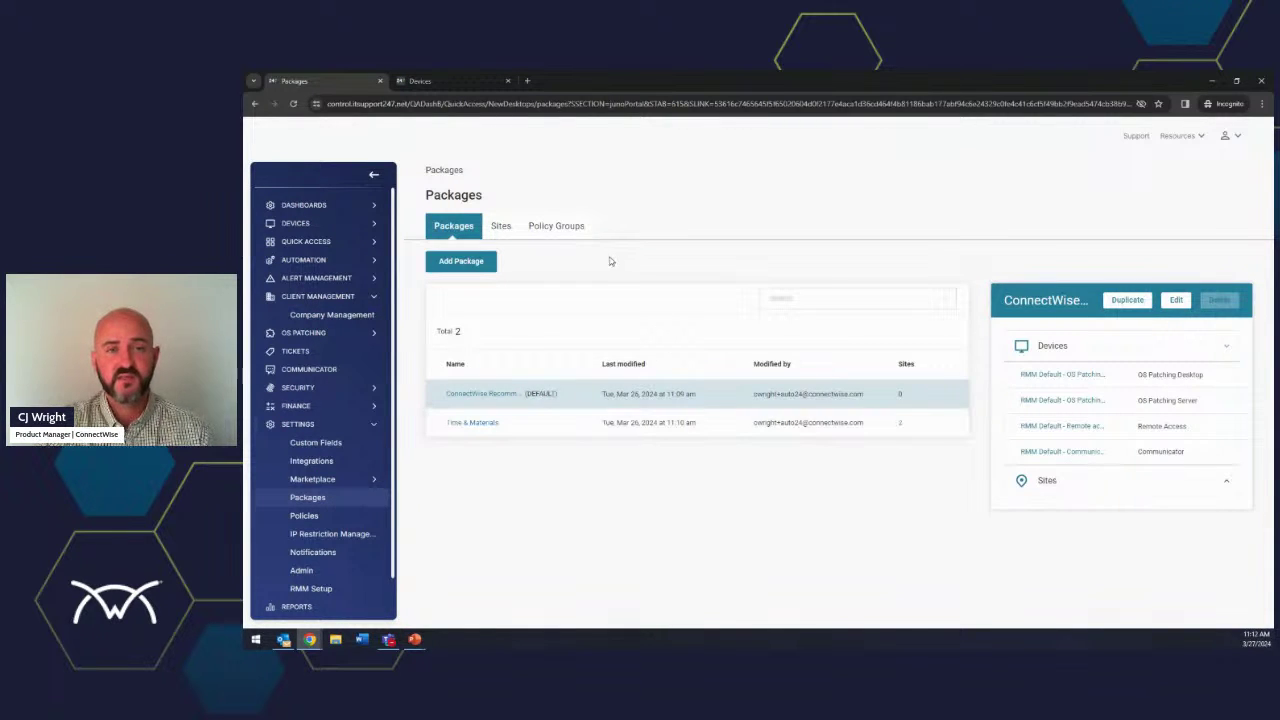
left_click(557, 232)
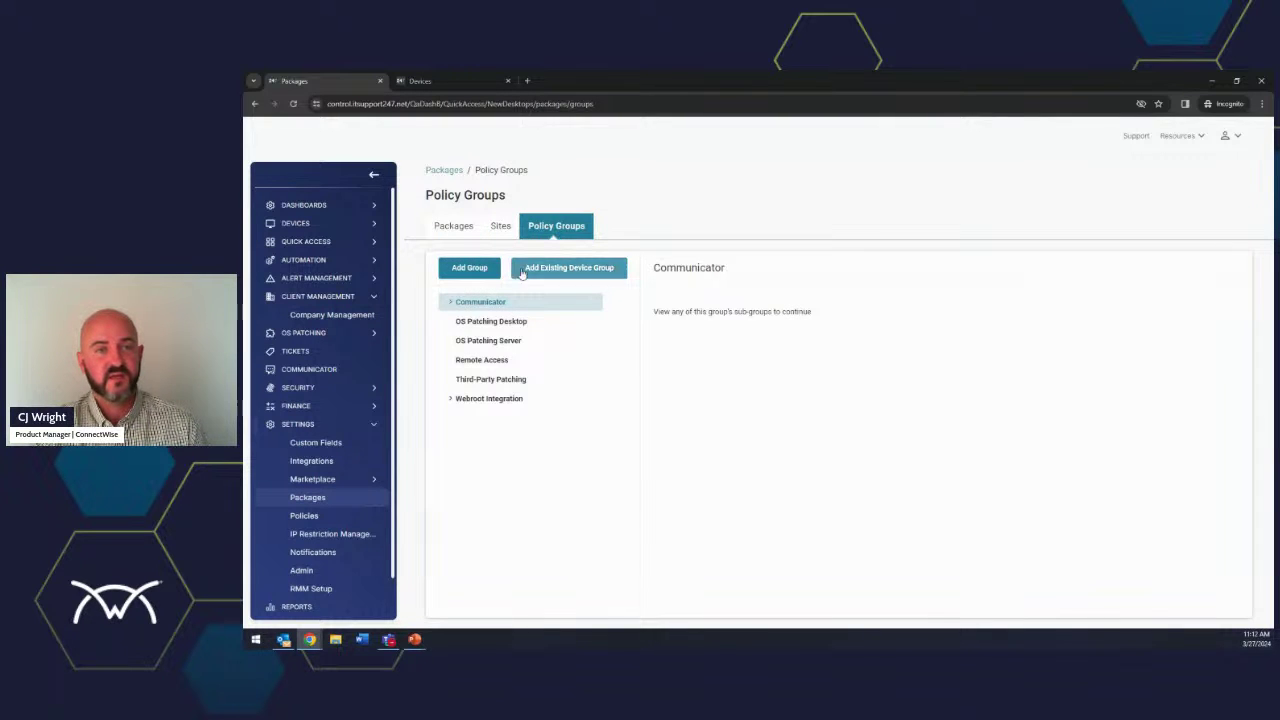
left_click(498, 342)
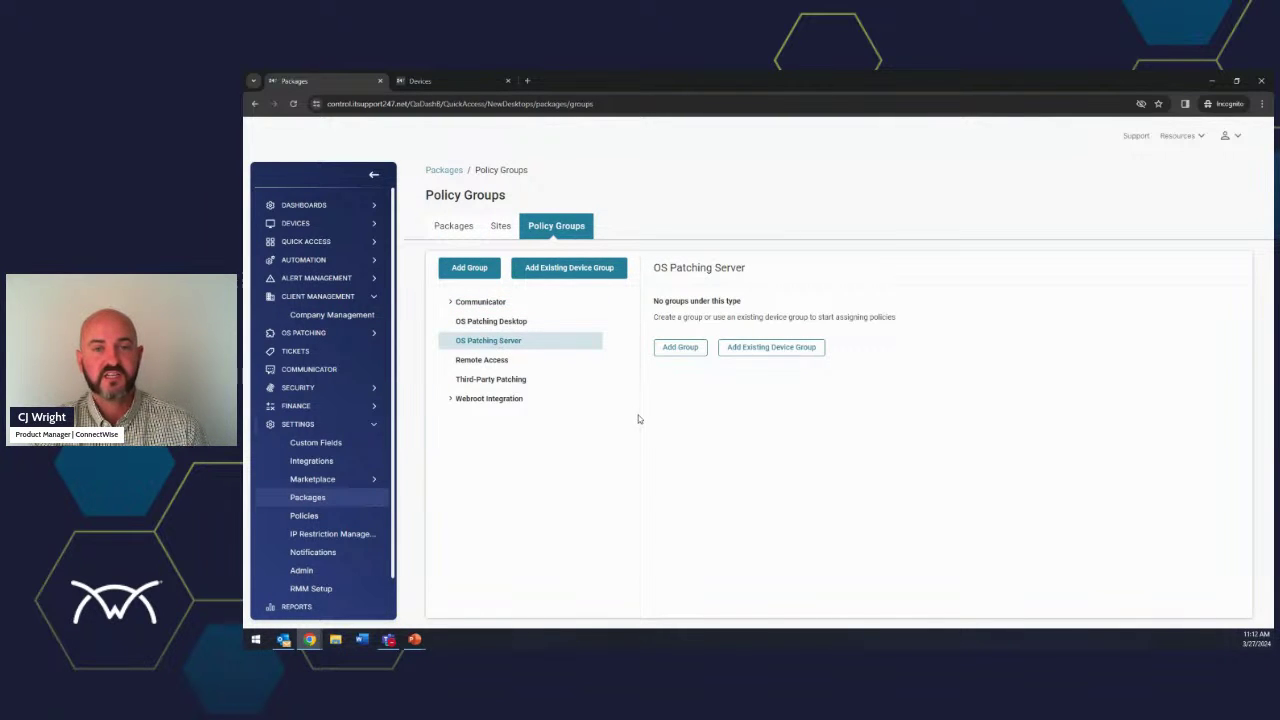
left_click(686, 352)
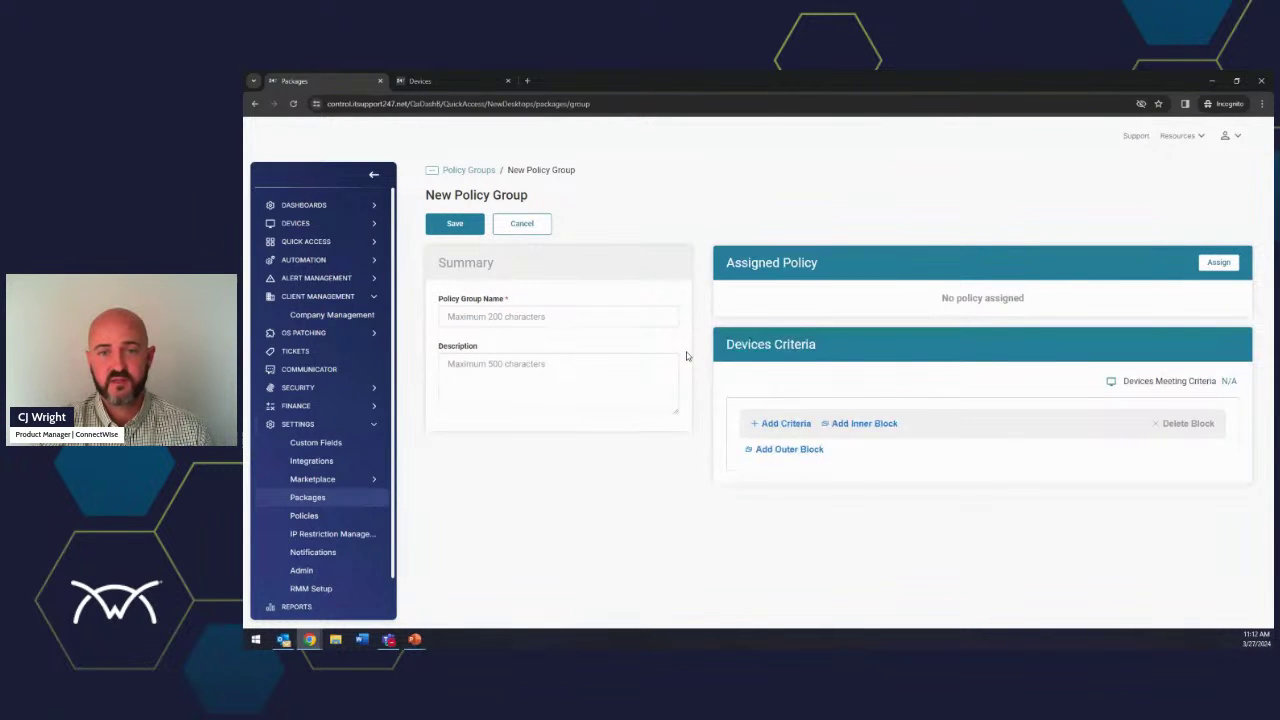
left_click(522, 224)
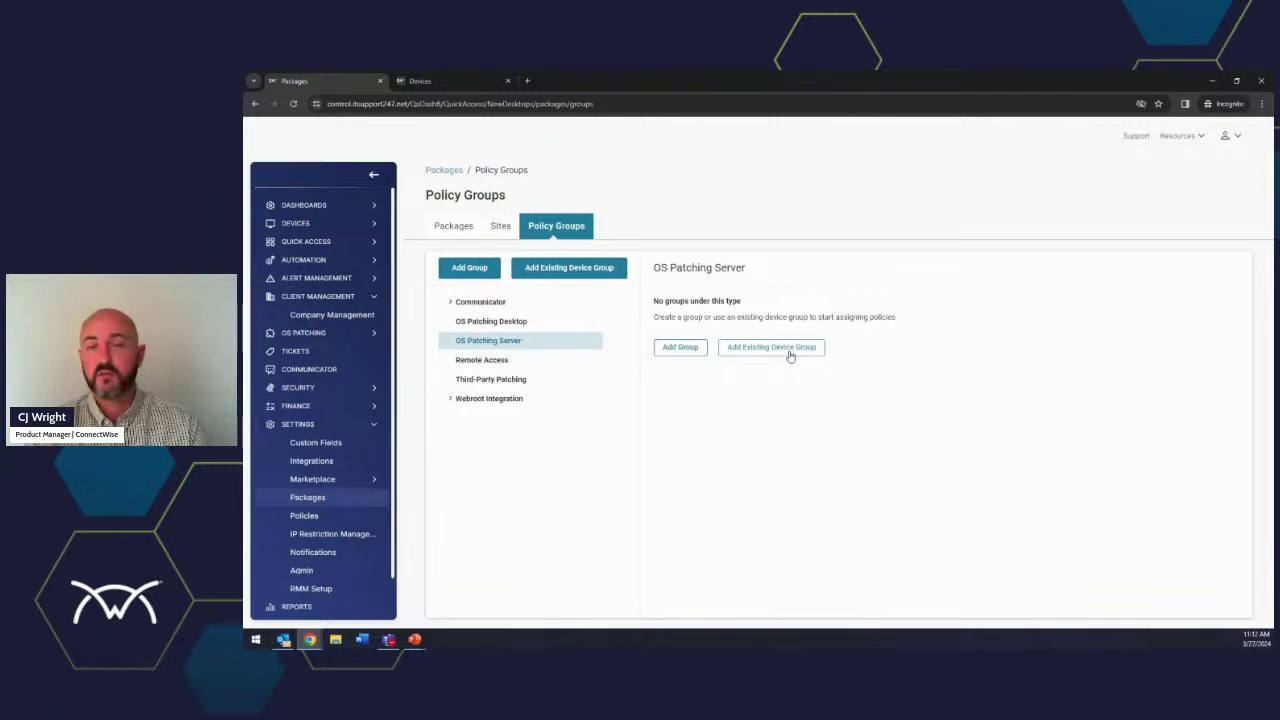
left_click(690, 350)
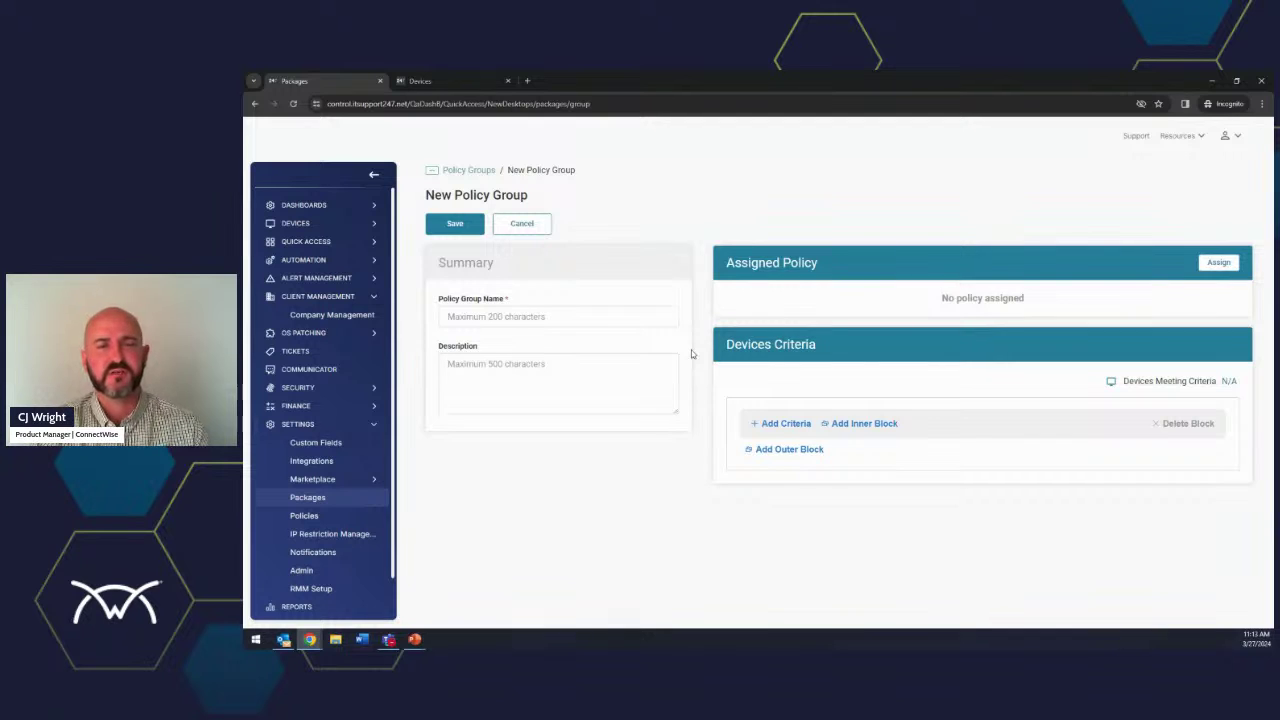
left_click(581, 317)
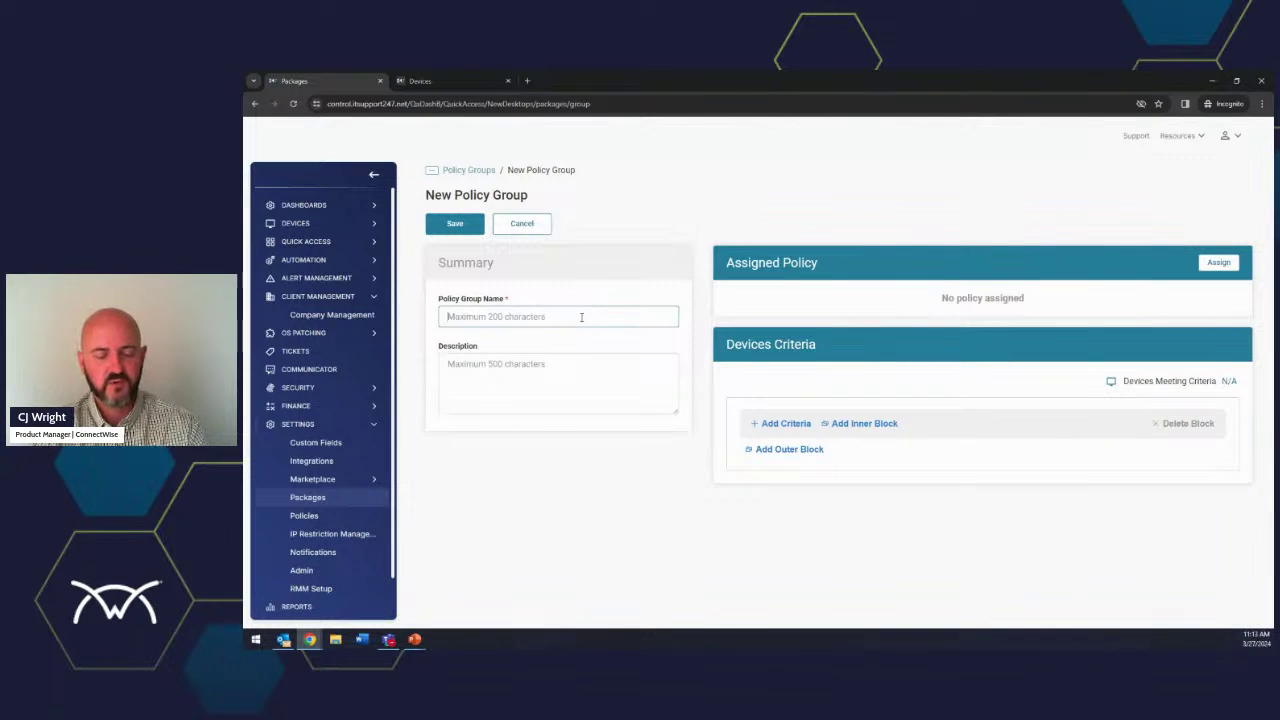
type("Secondary Servers")
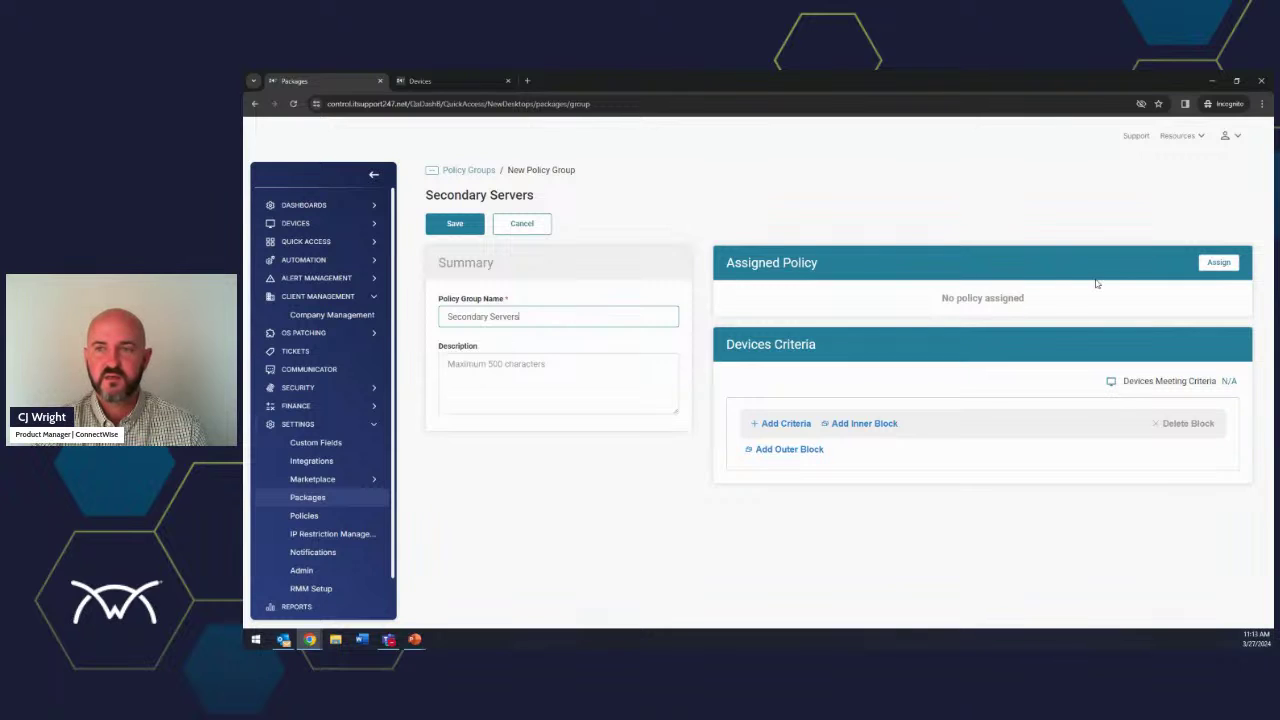
- Assign the Secondary Server Patching policy to the new policy group
left_click(1216, 264)
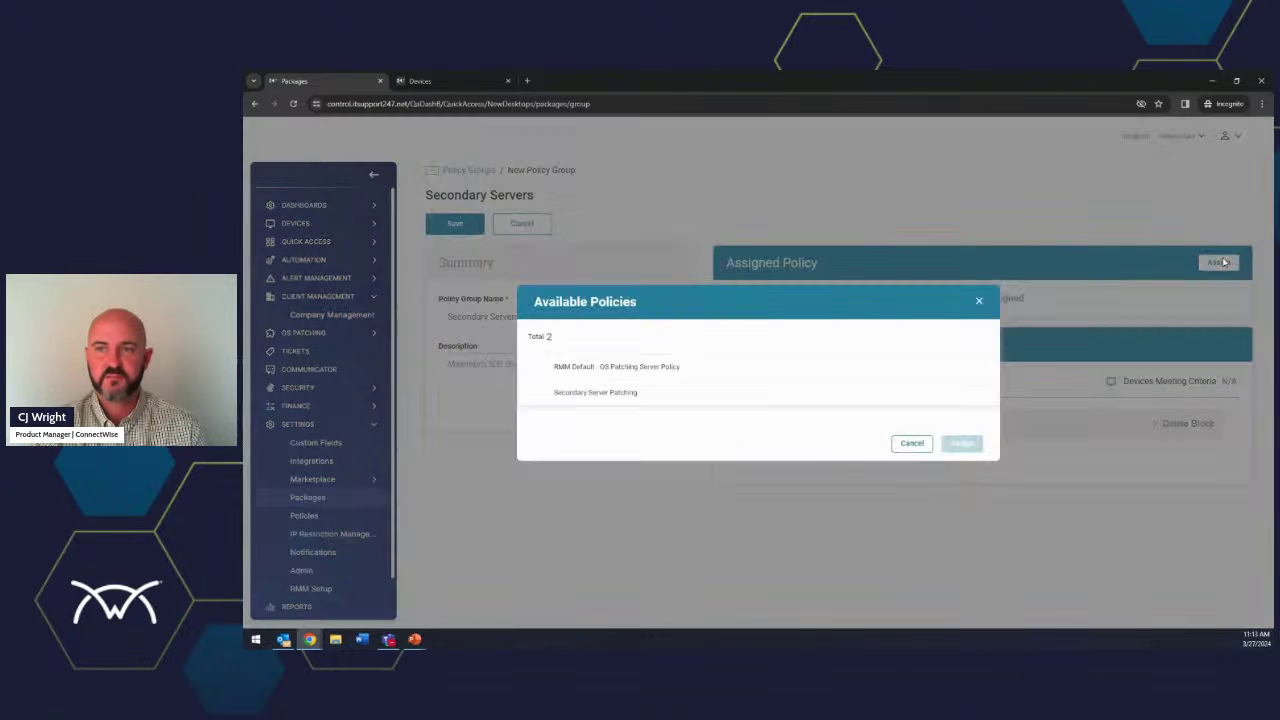
left_click(620, 393)
left_click(963, 443)
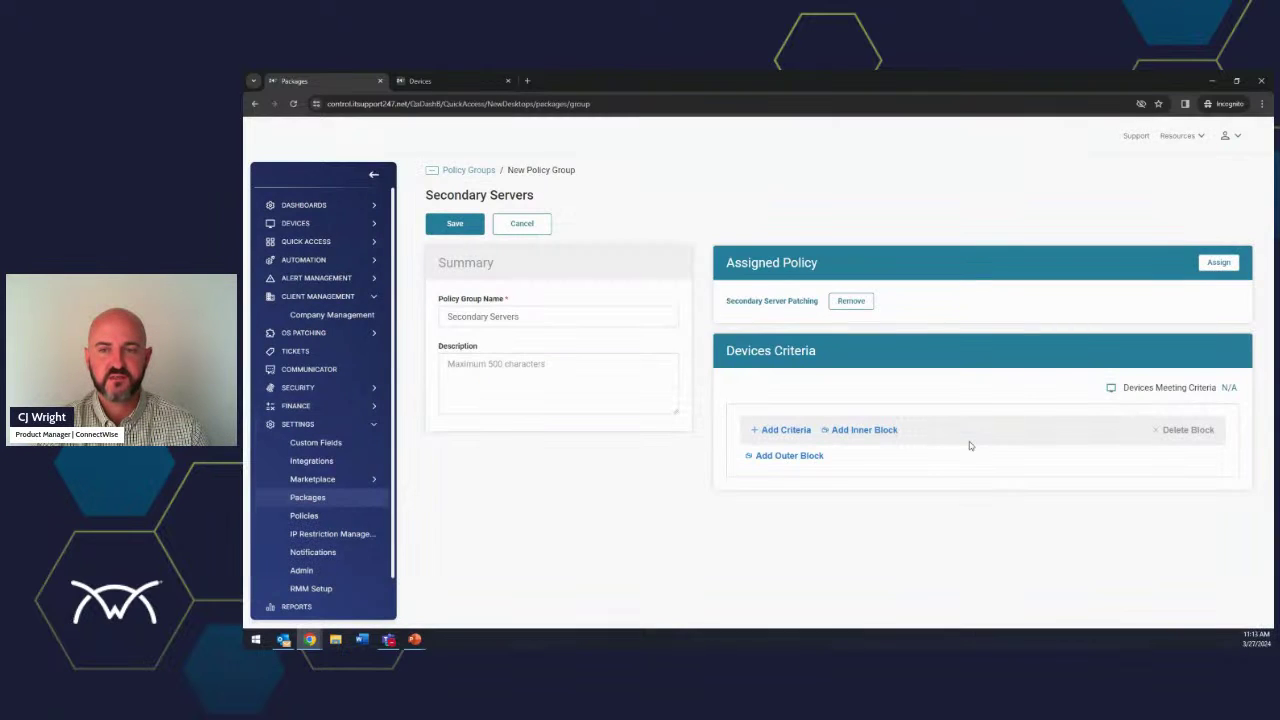
- Add the device criterion Secondary Server Equal True to the policy group and save the group
left_click(770, 431)
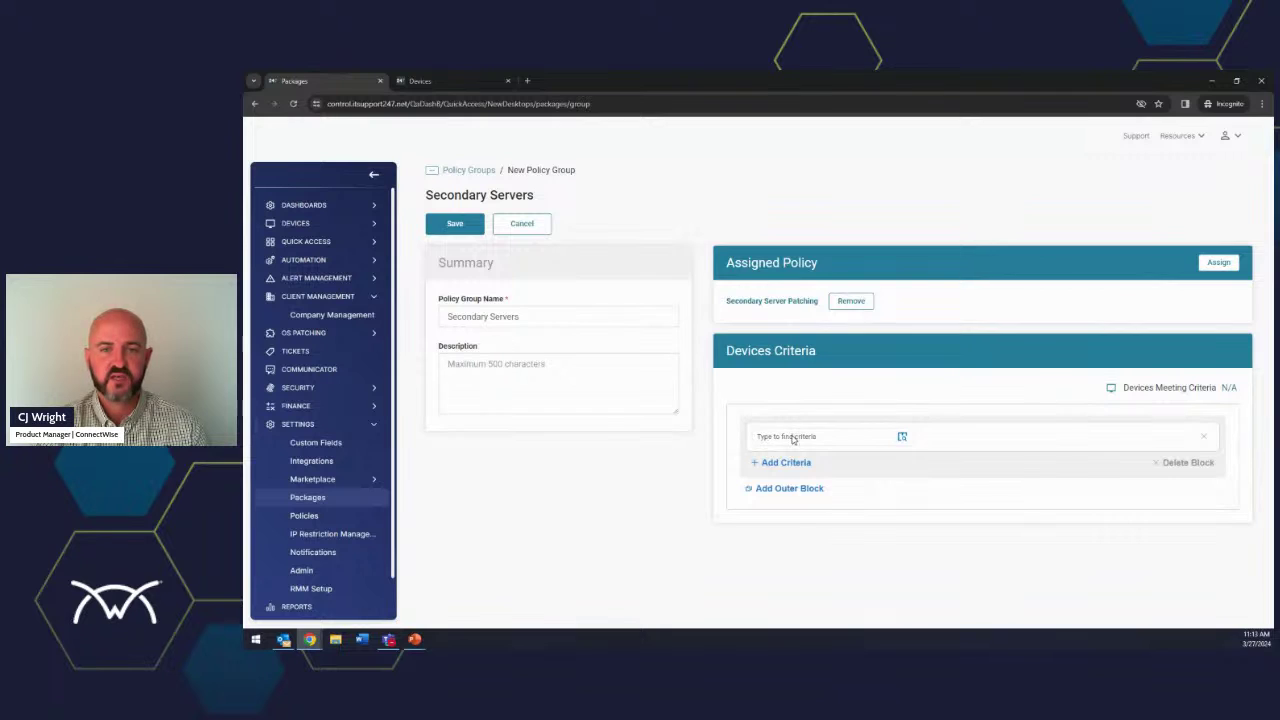
left_click(792, 439)
type("second")
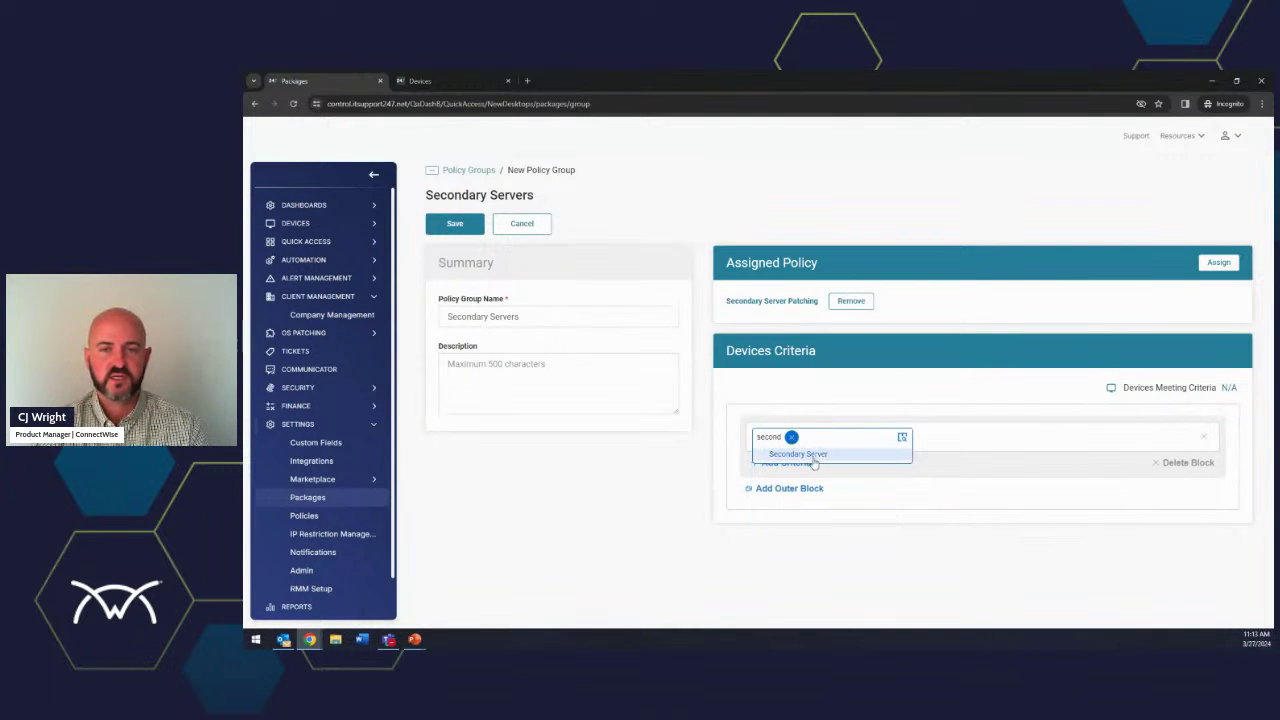
left_click(812, 455)
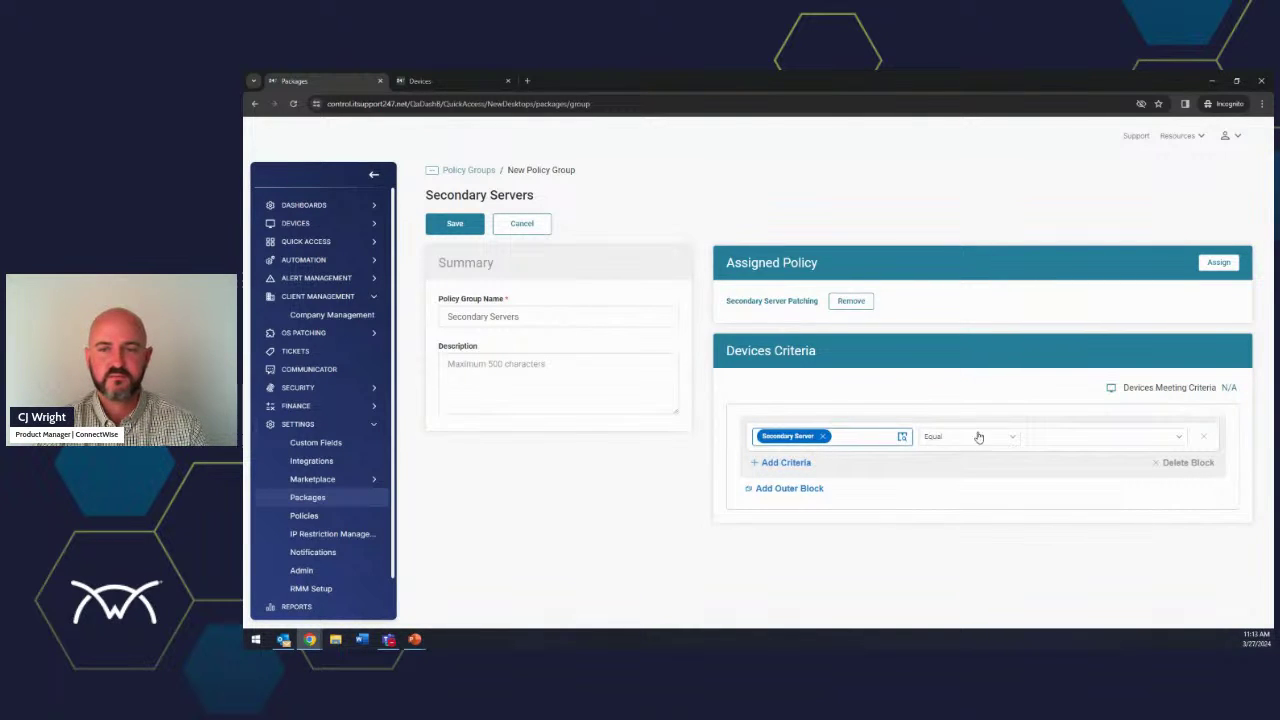
left_click(1108, 440)
left_click(1084, 455)
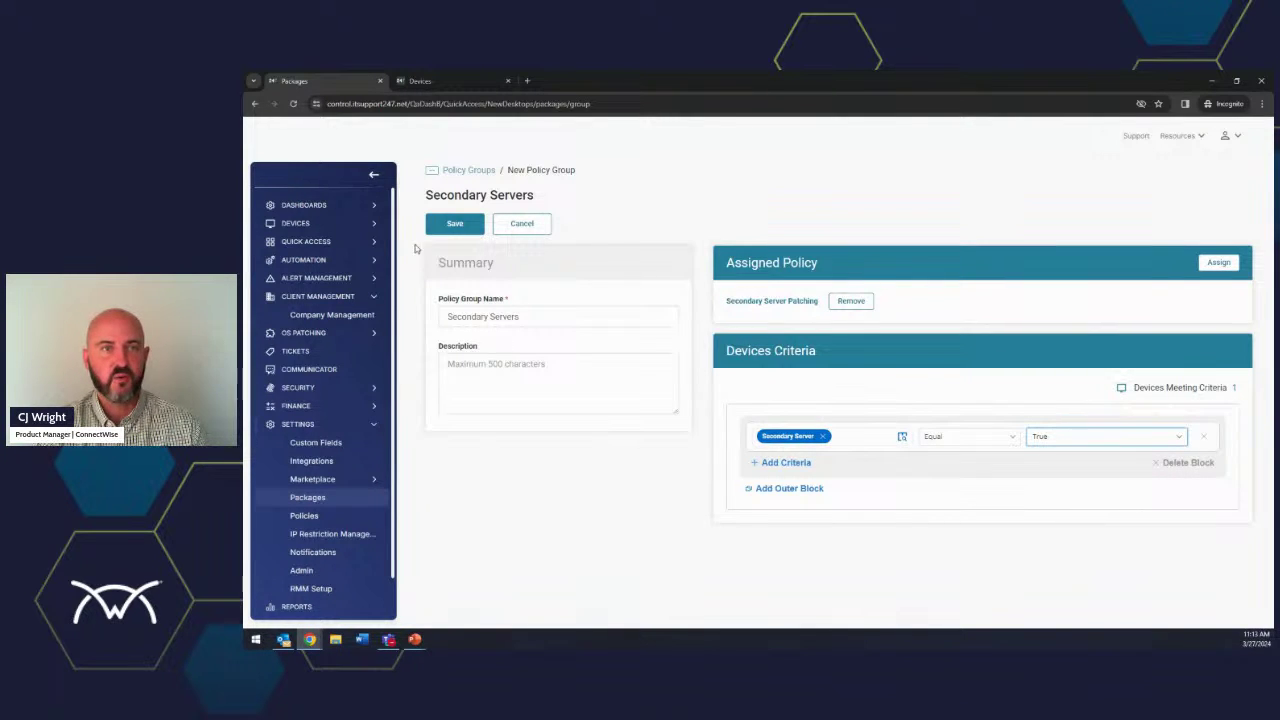
left_click(453, 228)
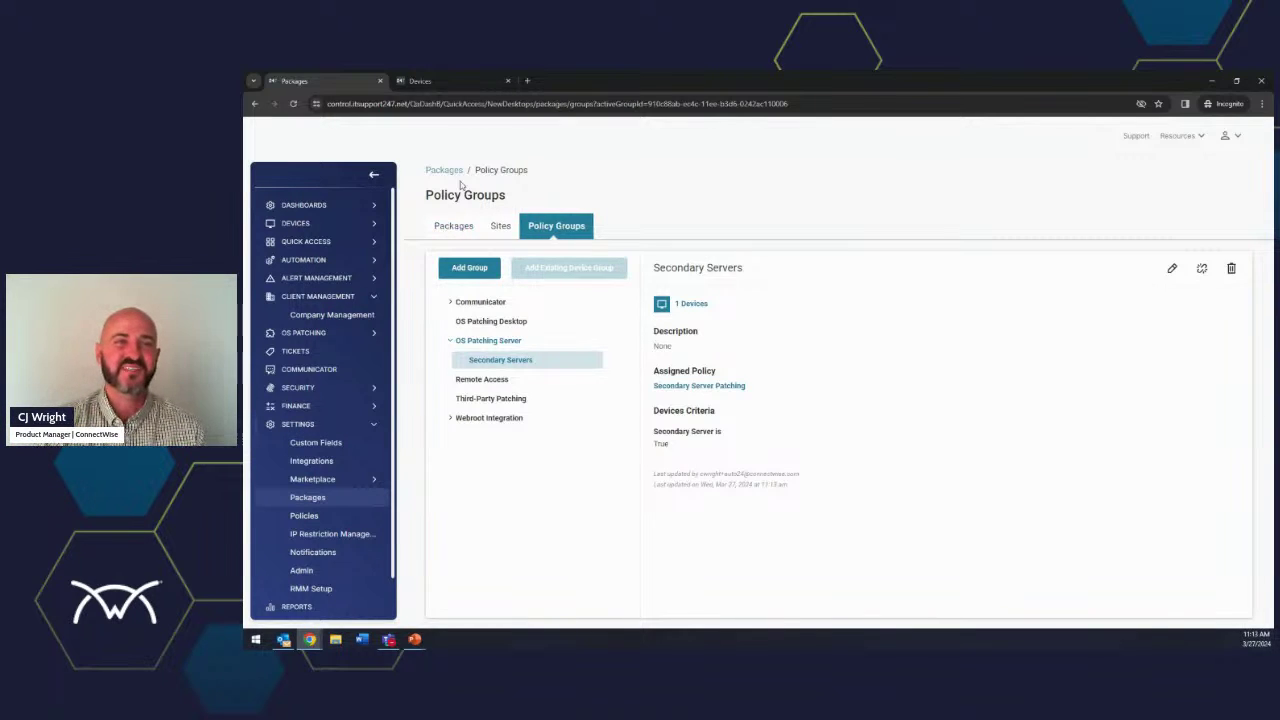
- Return to the server's device page and check the source and values of its OS Patching Server settings
left_click(420, 81)
left_click(570, 222)
left_click(601, 264)
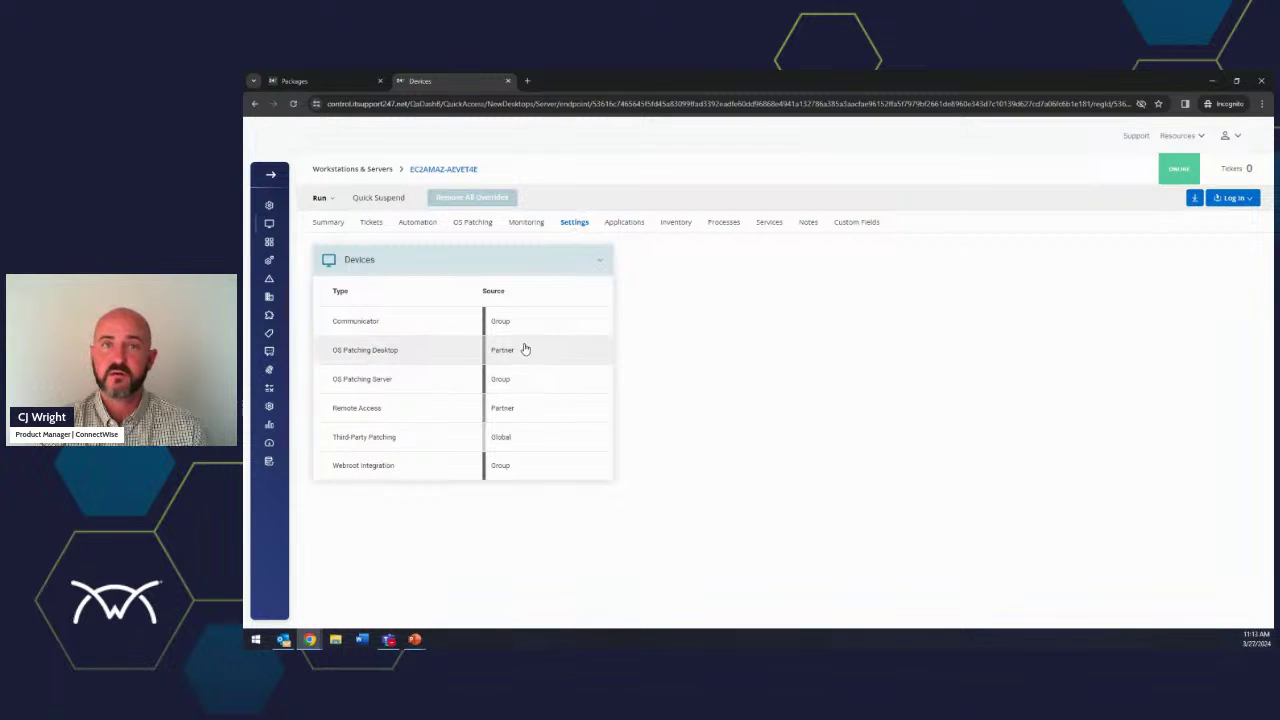
left_click(437, 385)
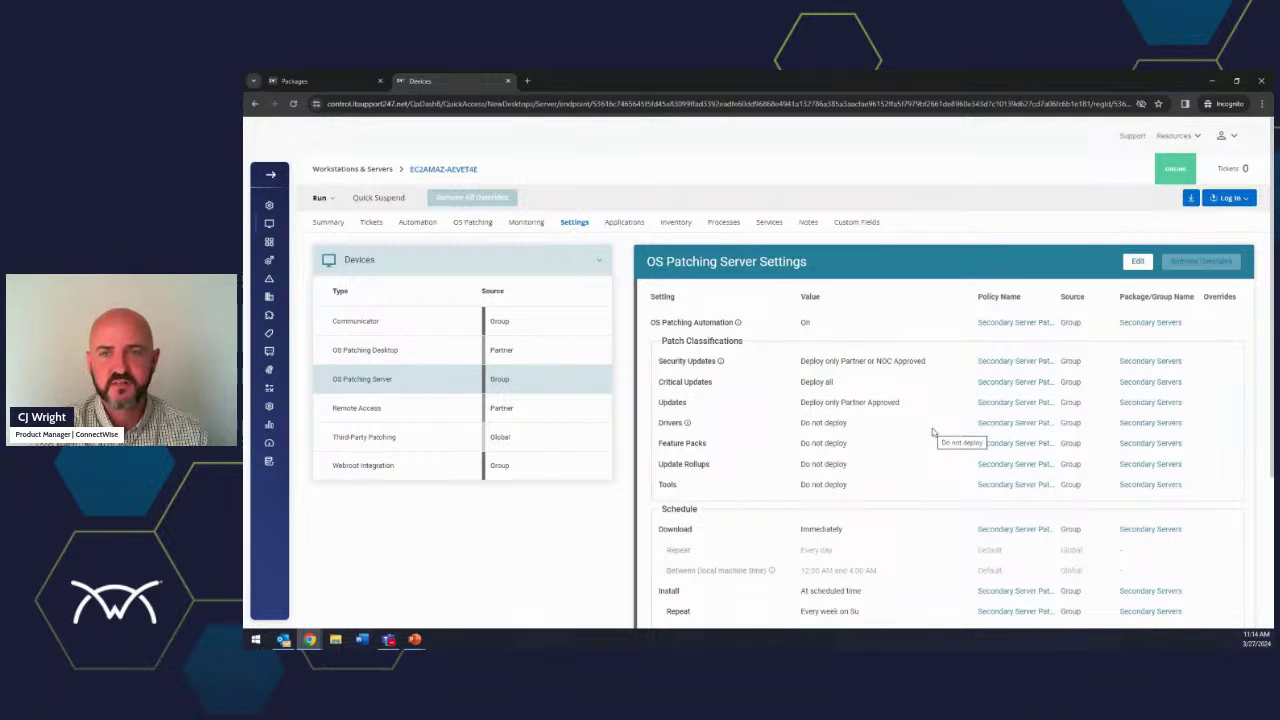
- Override the server's OS Patching Server settings by turning on Always Reboot Endpoint, and save the change
left_click(1138, 262)
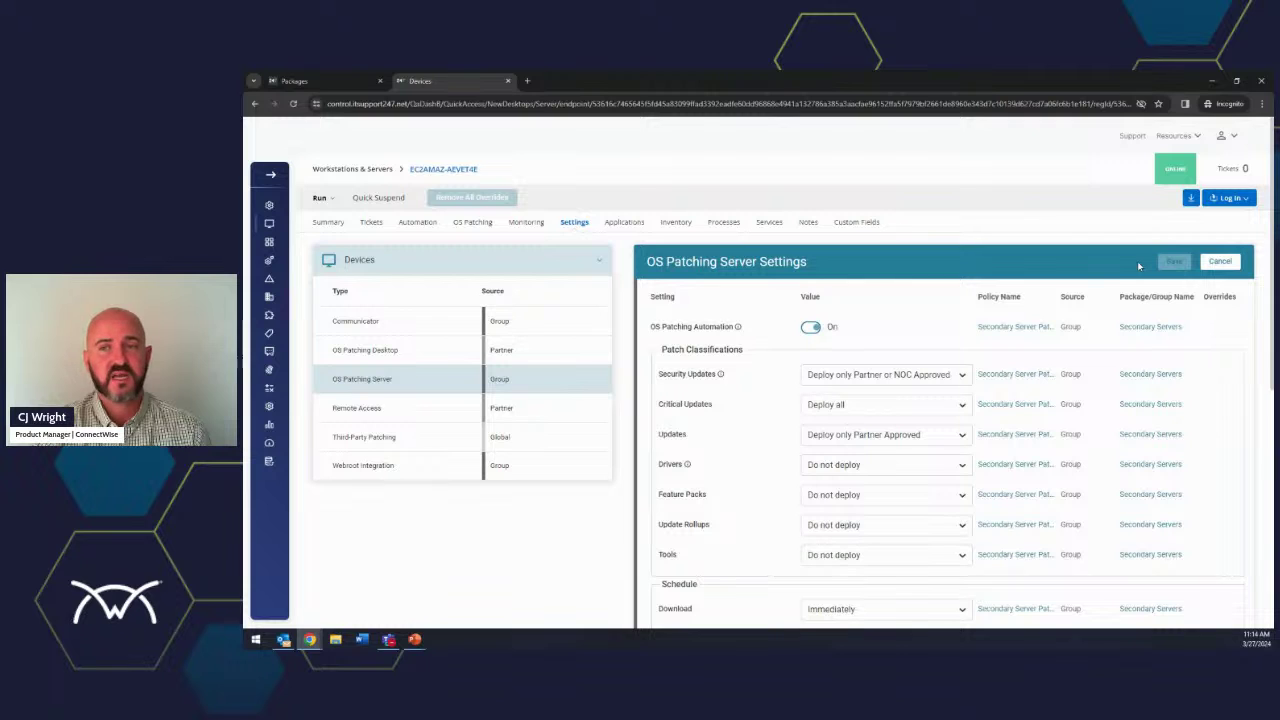
scroll(923, 285, "down", 5)
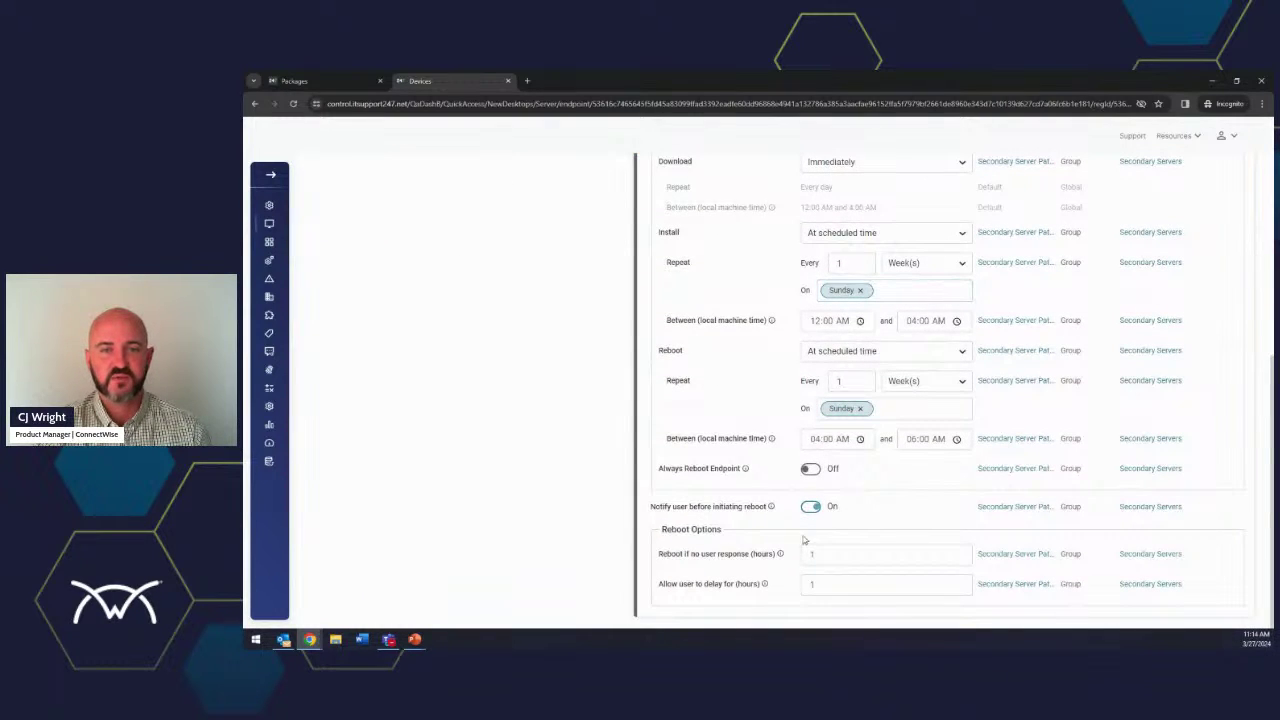
left_click(810, 468)
scroll(918, 478, "up", 8)
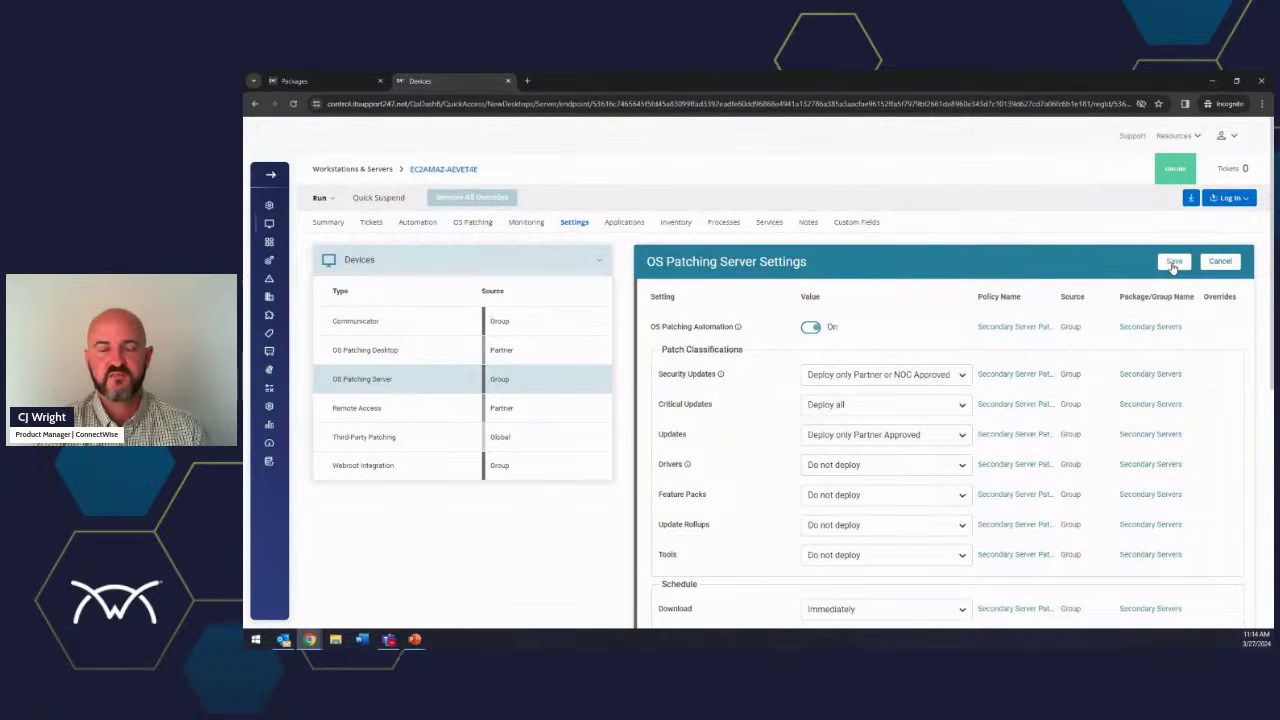
left_click(1174, 262)
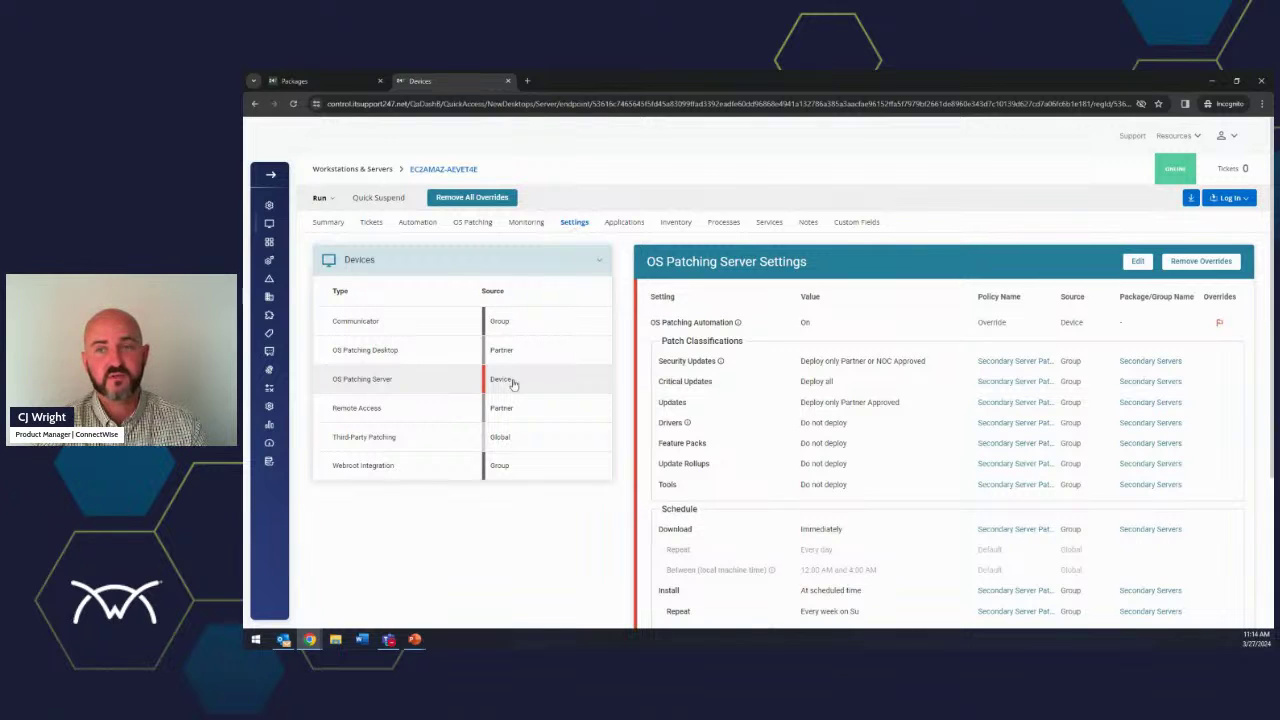
- Review the server's overridden OS Patching Server settings and check the Overrides column in the package Sites list
left_click(560, 381)
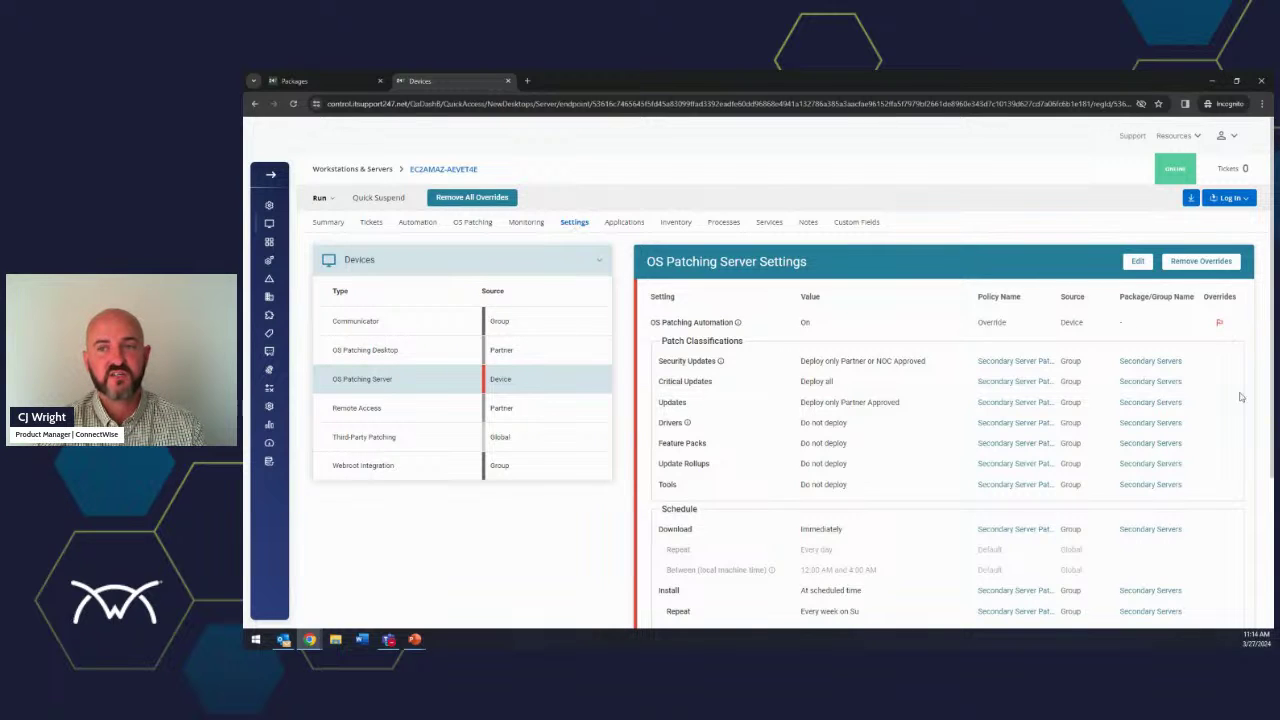
scroll(1240, 397, "down", 3)
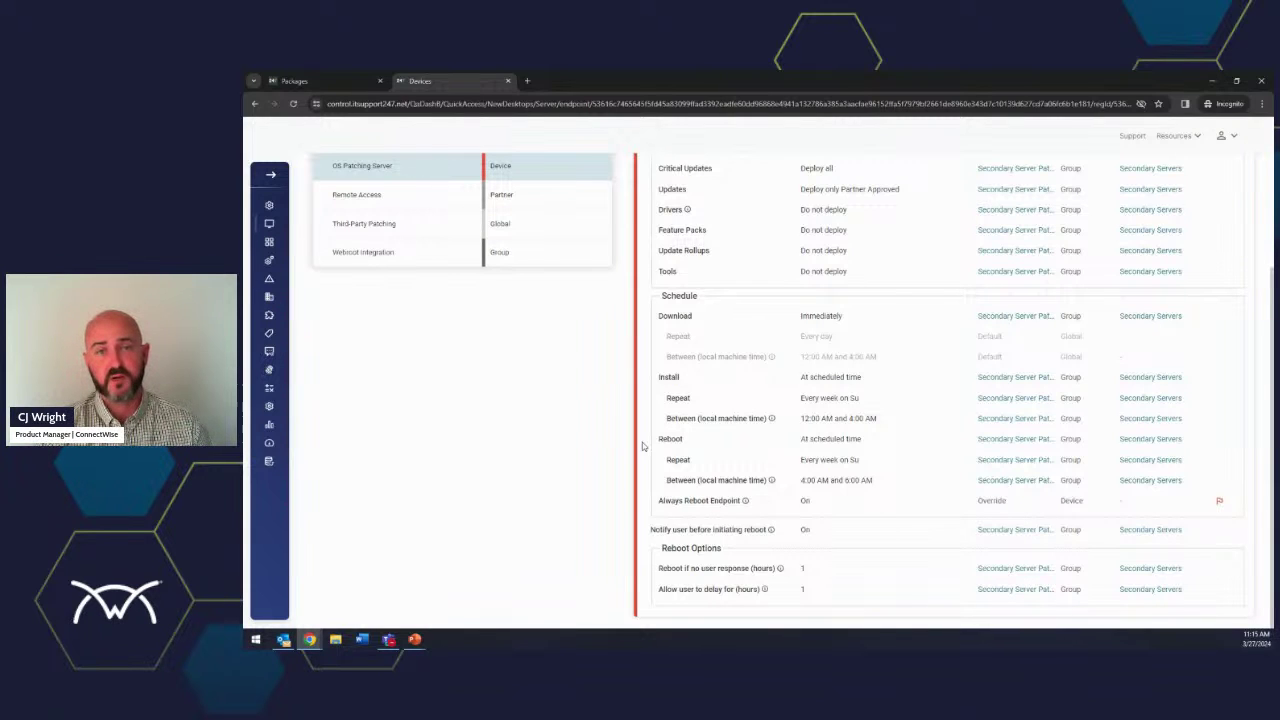
left_click(319, 80)
left_click(499, 229)
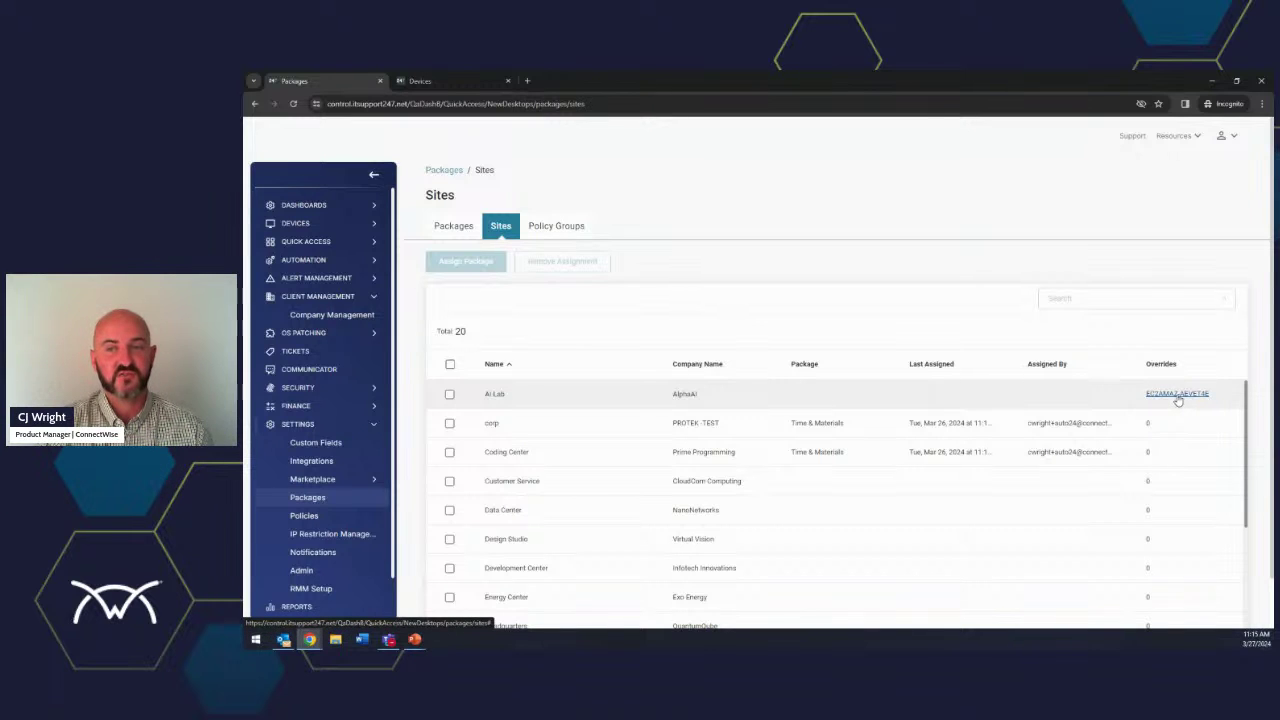
- Open the Computers list in a new browser tab and expand the device settings of the third listed server
left_click(442, 80)
scroll(492, 352, "up", 3)
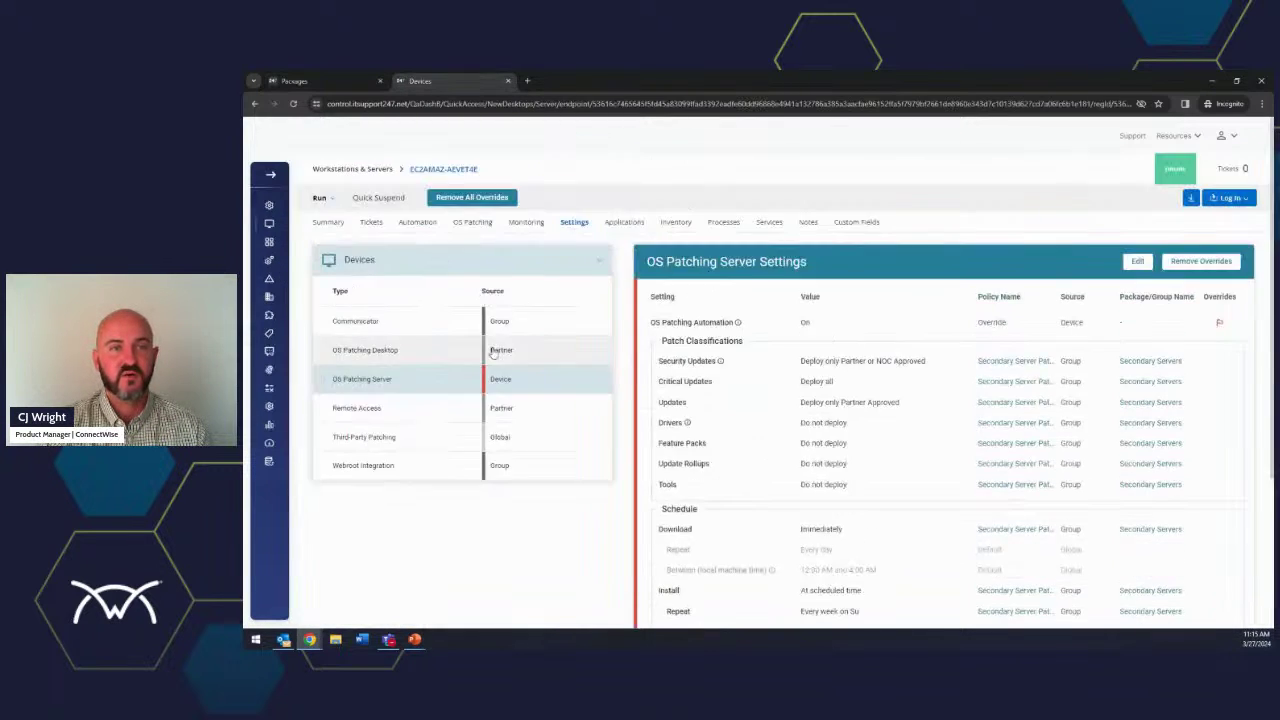
right_click(365, 172)
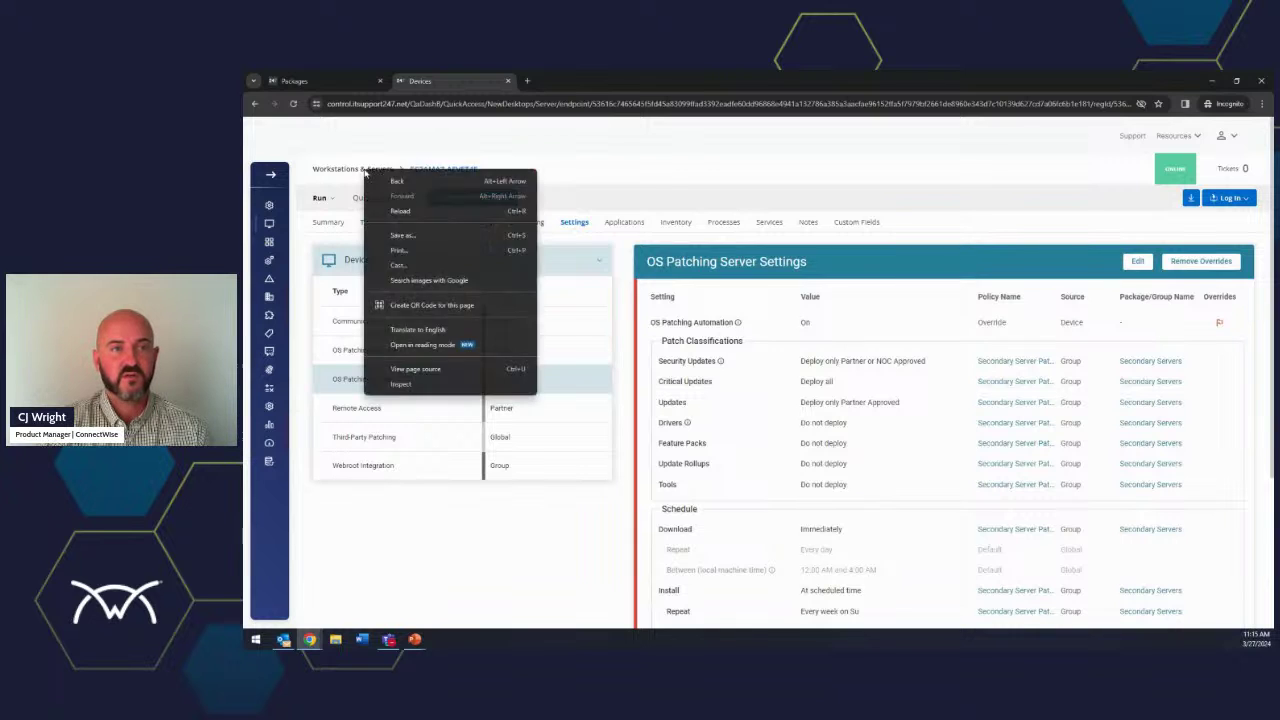
left_click(270, 176)
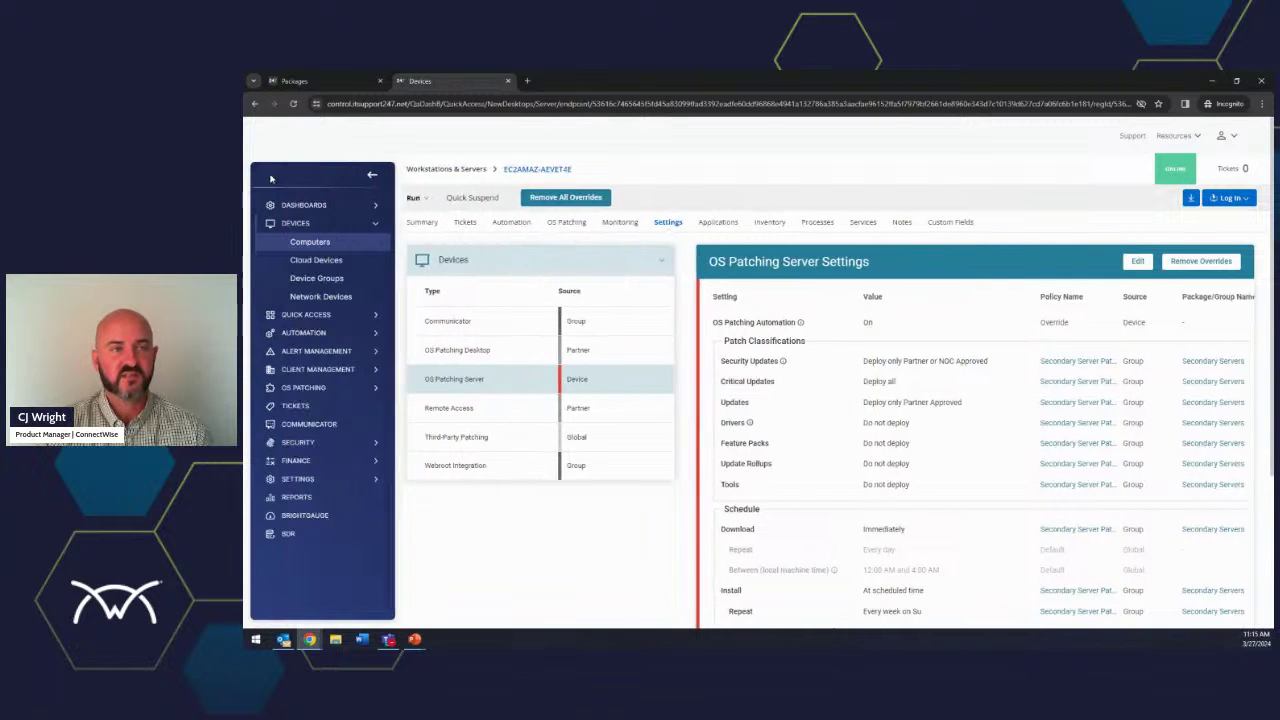
right_click(316, 241)
key("Escape")
left_click(566, 82)
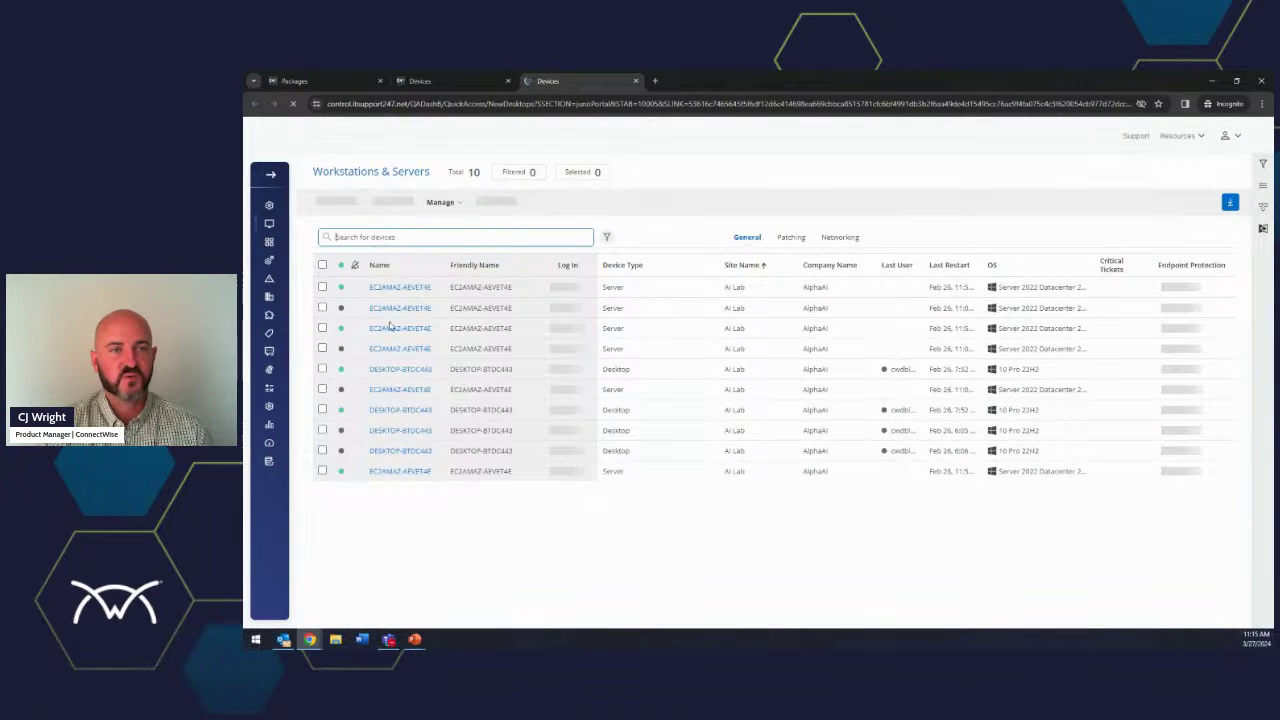
left_click(401, 331)
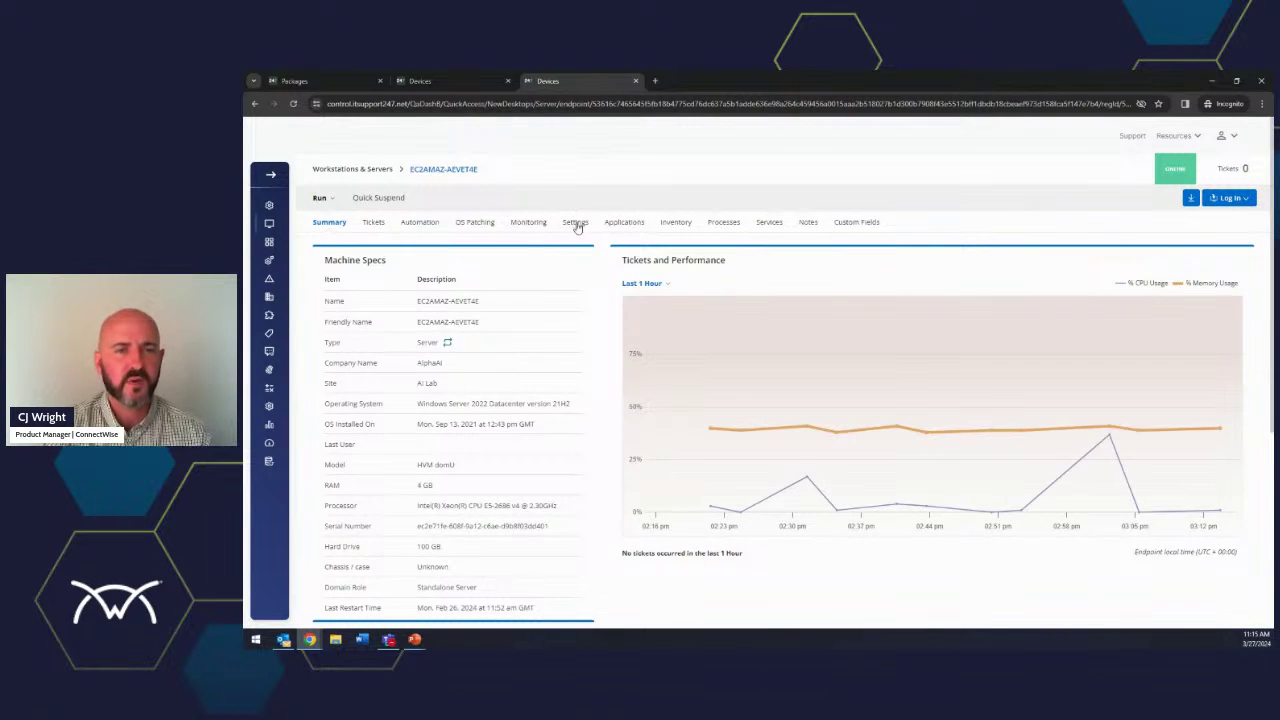
left_click(576, 223)
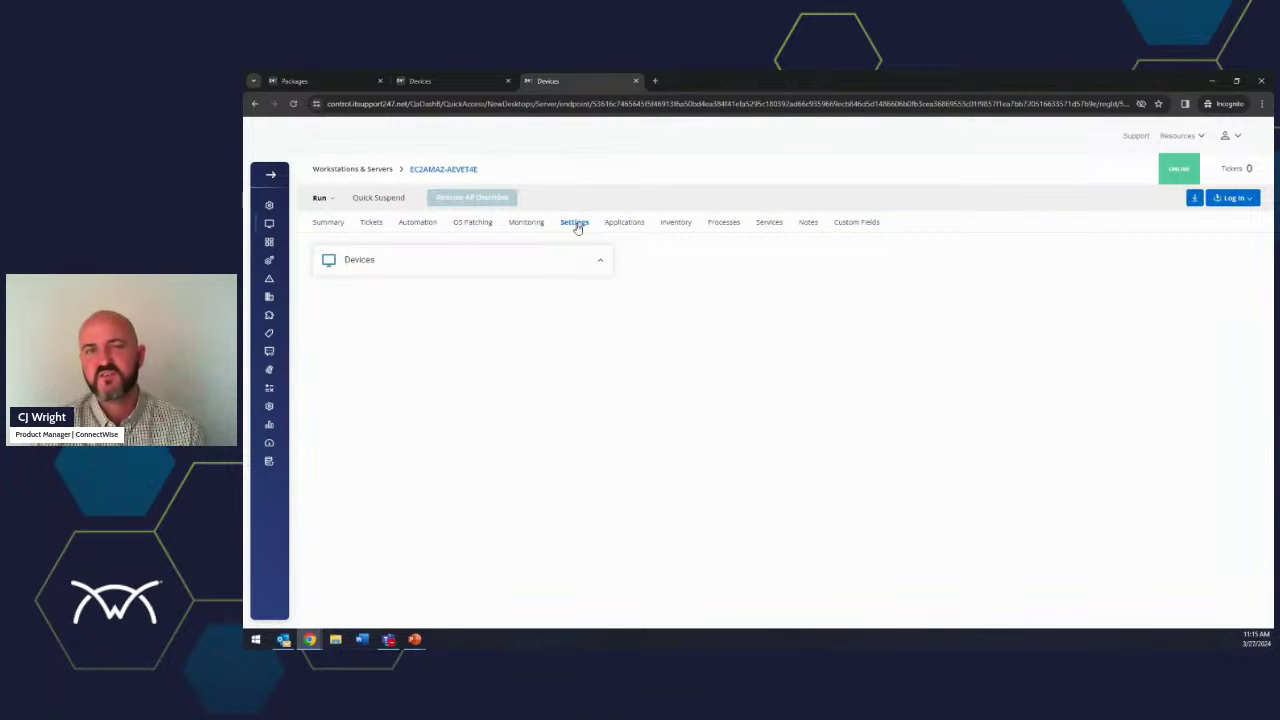
left_click(602, 263)
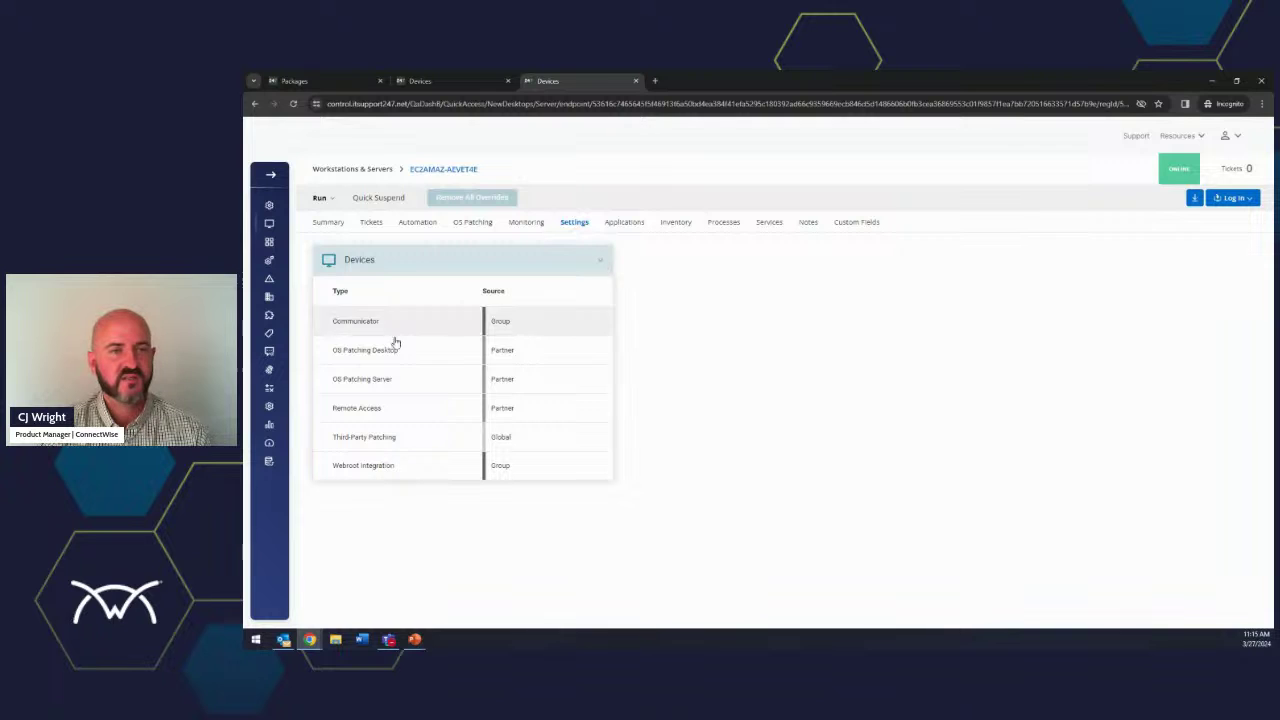
- Override this server's Communicator settings by setting Communicator Enabled/Disabled to No, and save the change
left_click(451, 324)
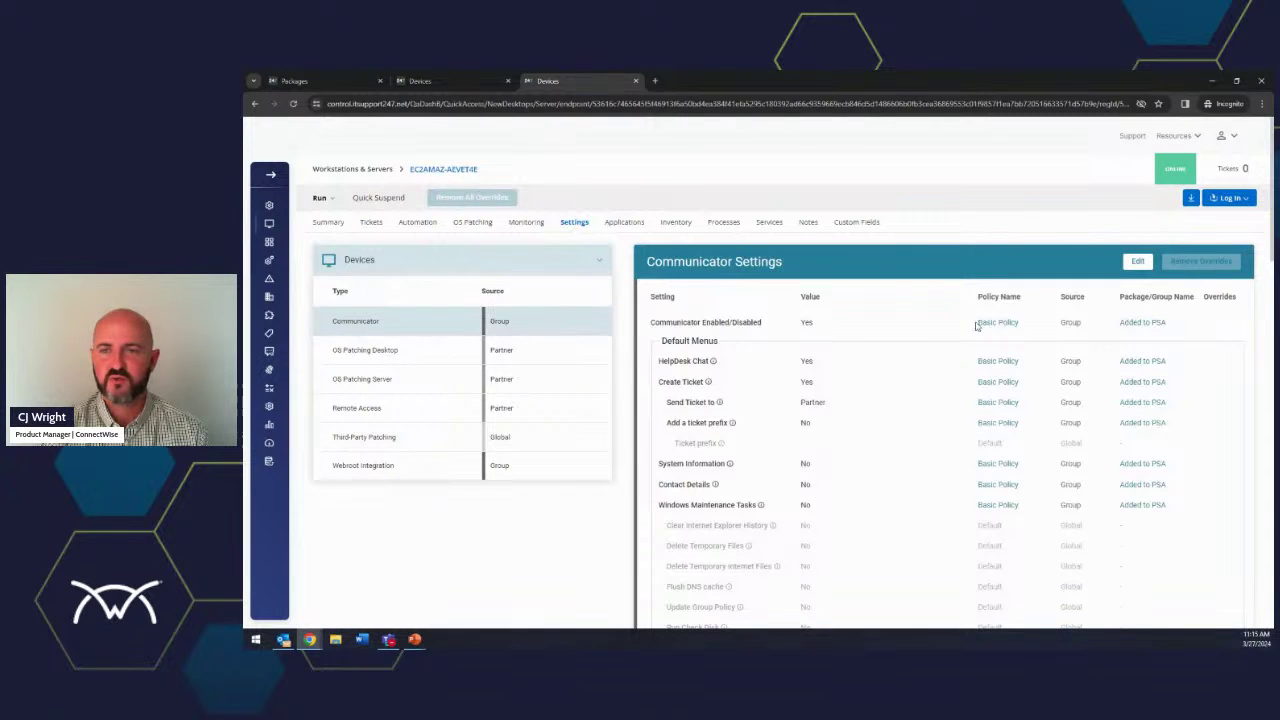
left_click(810, 327)
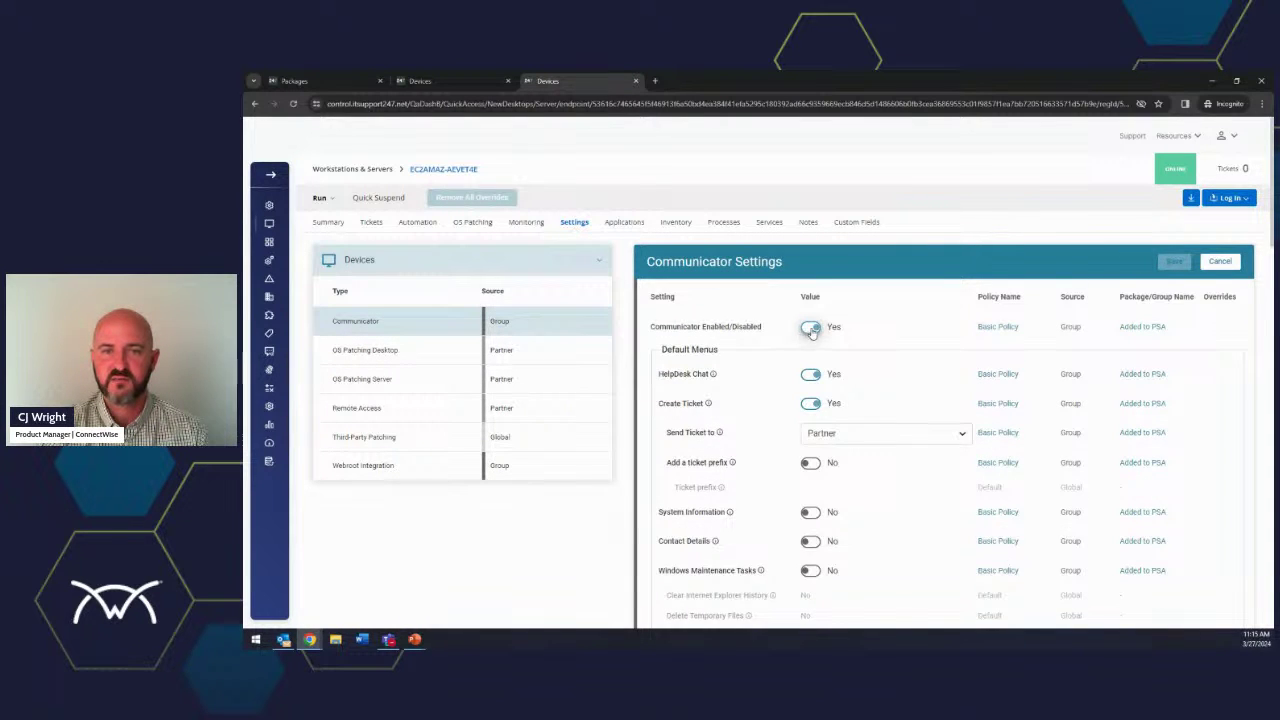
left_click(1176, 261)
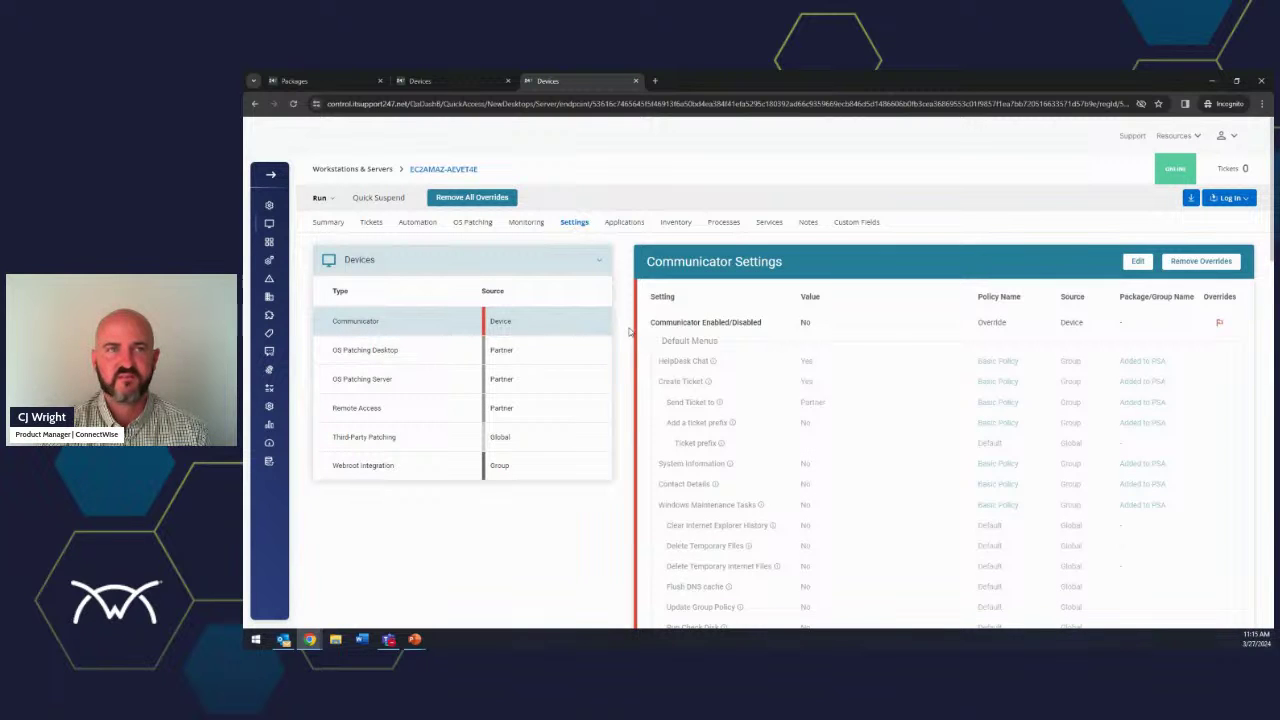
- Refresh the package Sites list, view the devices with overrides for the AI Lab site, and close the list
left_click(298, 80)
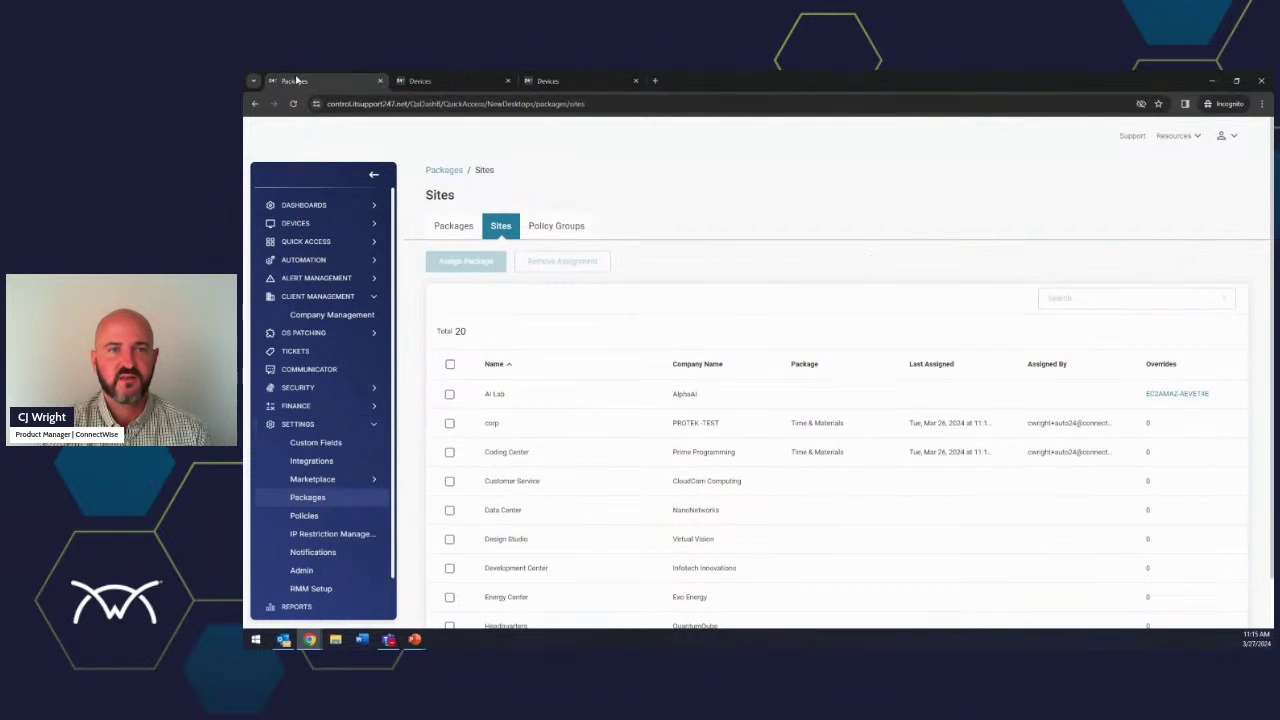
left_click(503, 228)
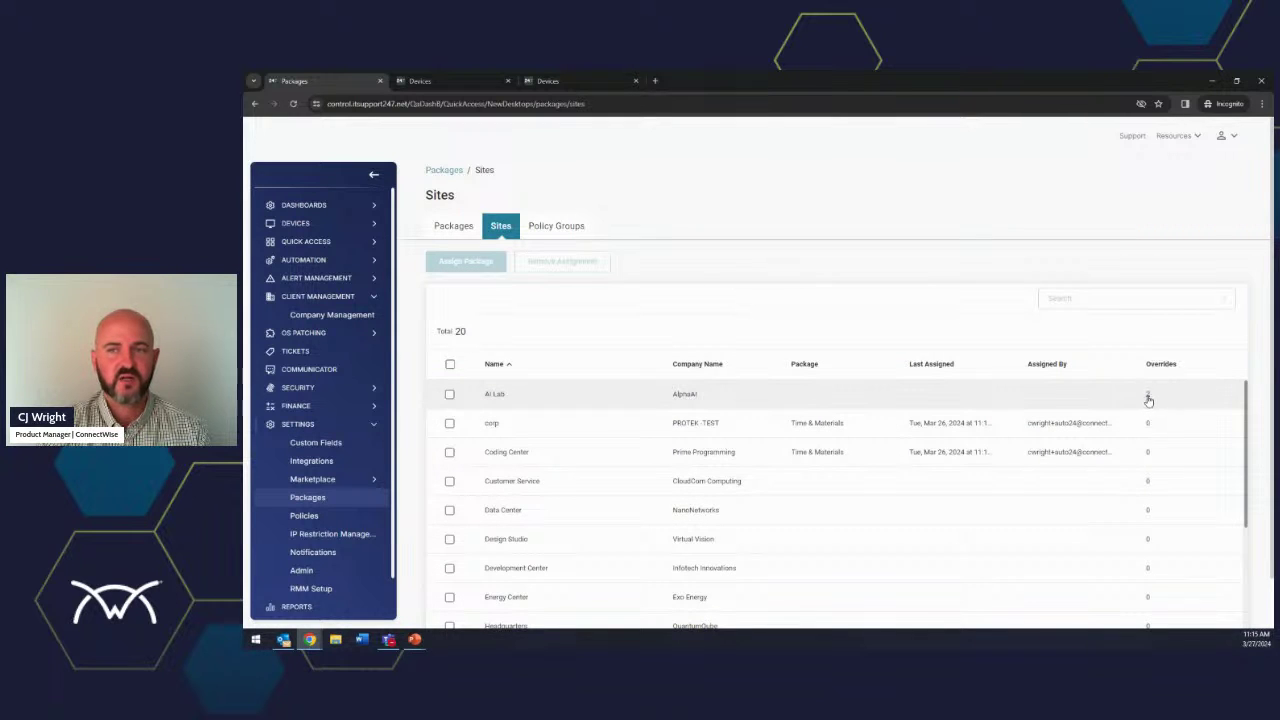
left_click(1148, 396)
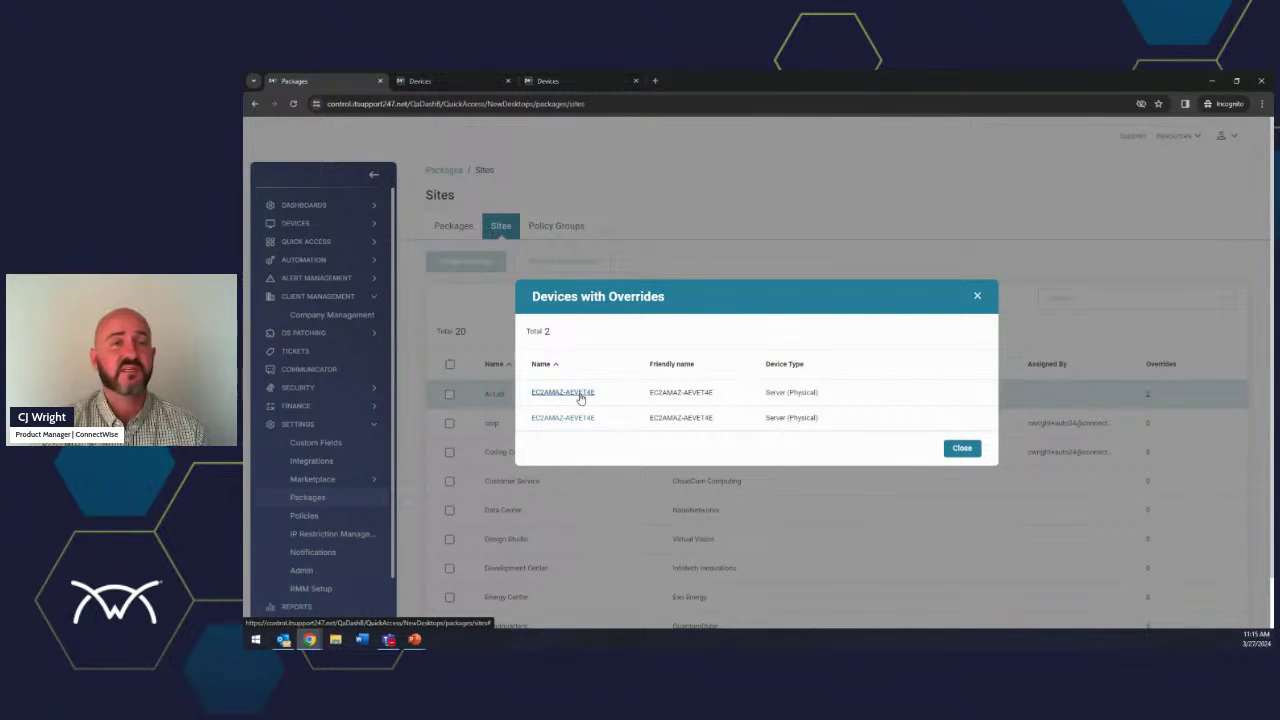
left_click(977, 296)
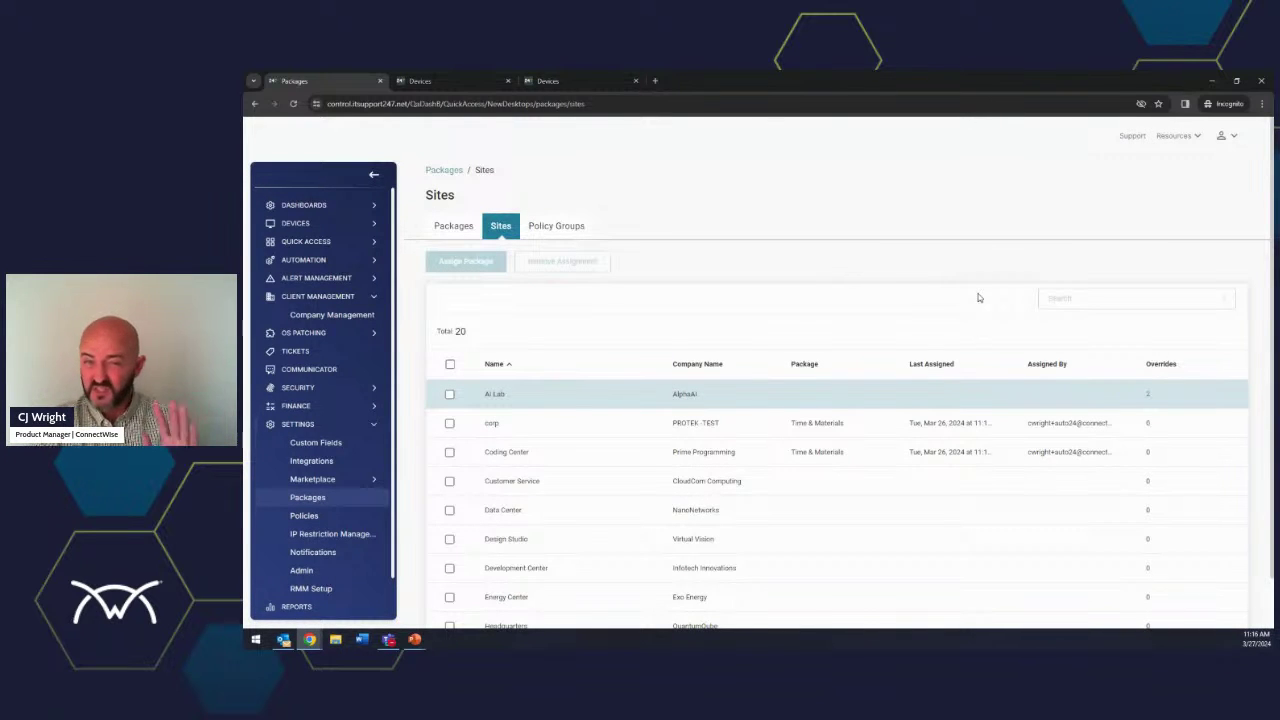
- Return to the second server's Communicator settings and remove all its Communicator overrides
left_click(555, 82)
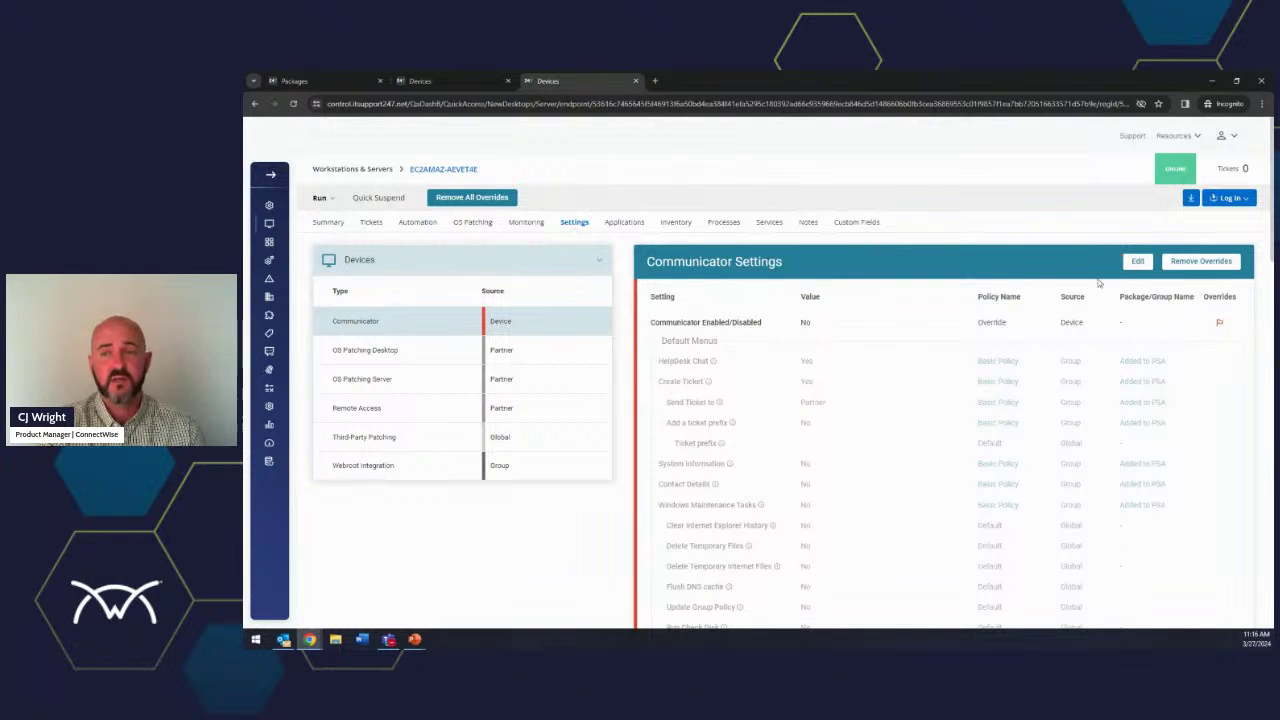
left_click(1192, 268)
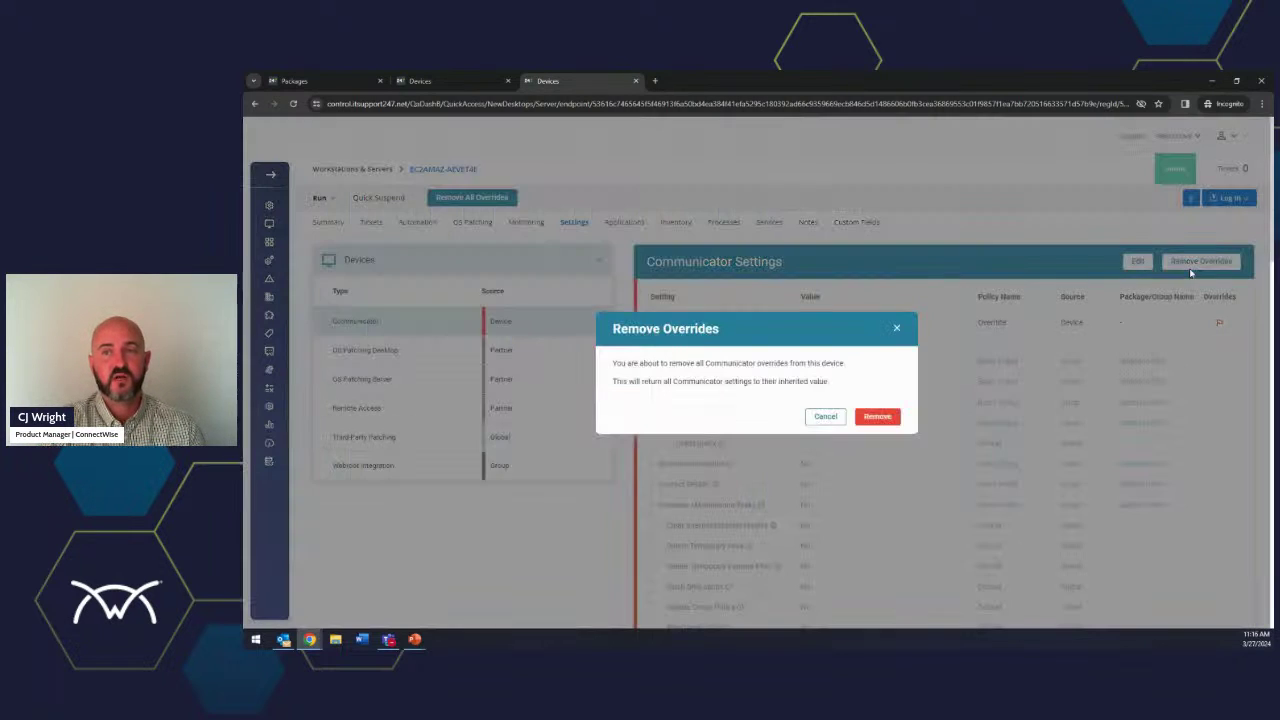
left_click(881, 420)
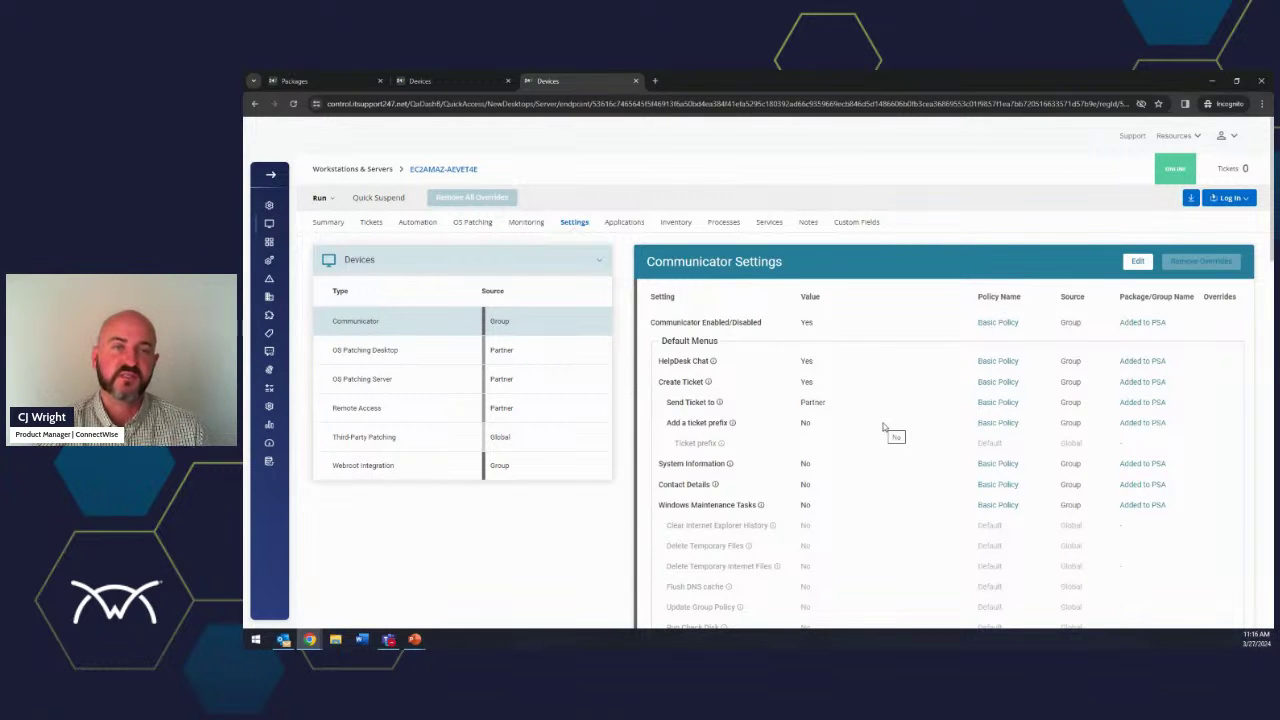
- Return to the first server's OS Patching Server settings and remove all its overrides
left_click(440, 80)
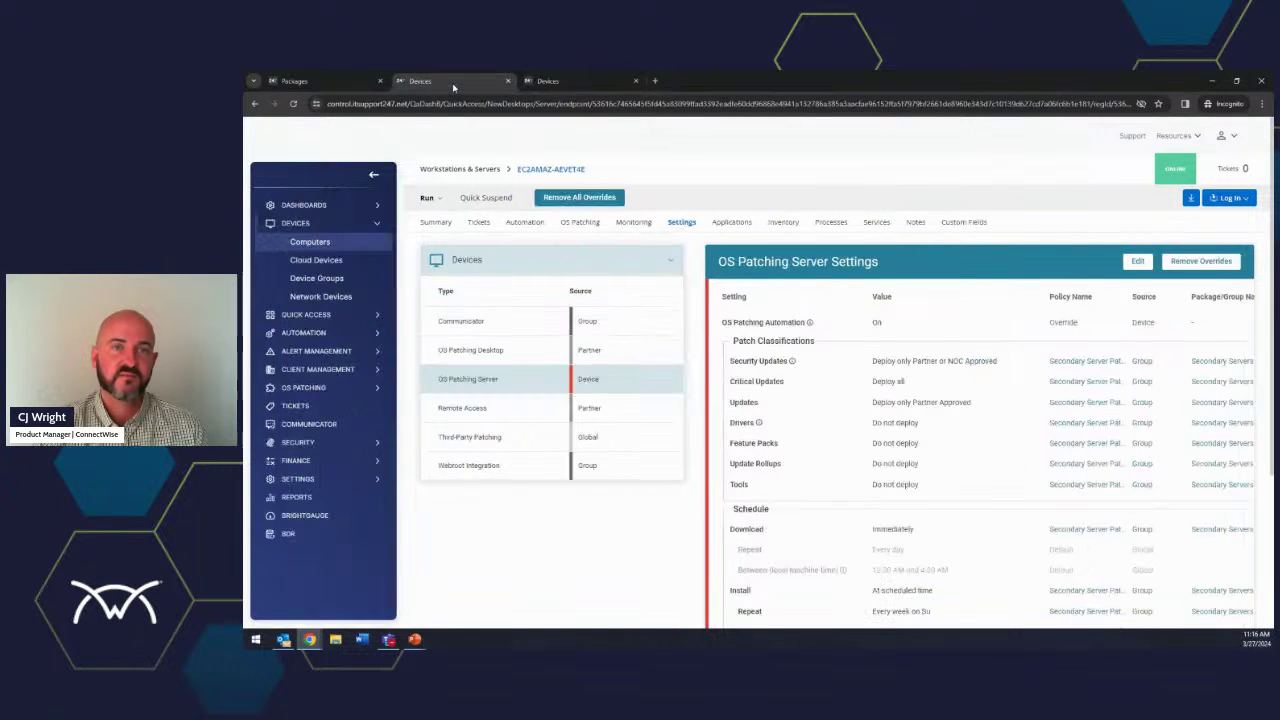
left_click(1197, 266)
left_click(879, 427)
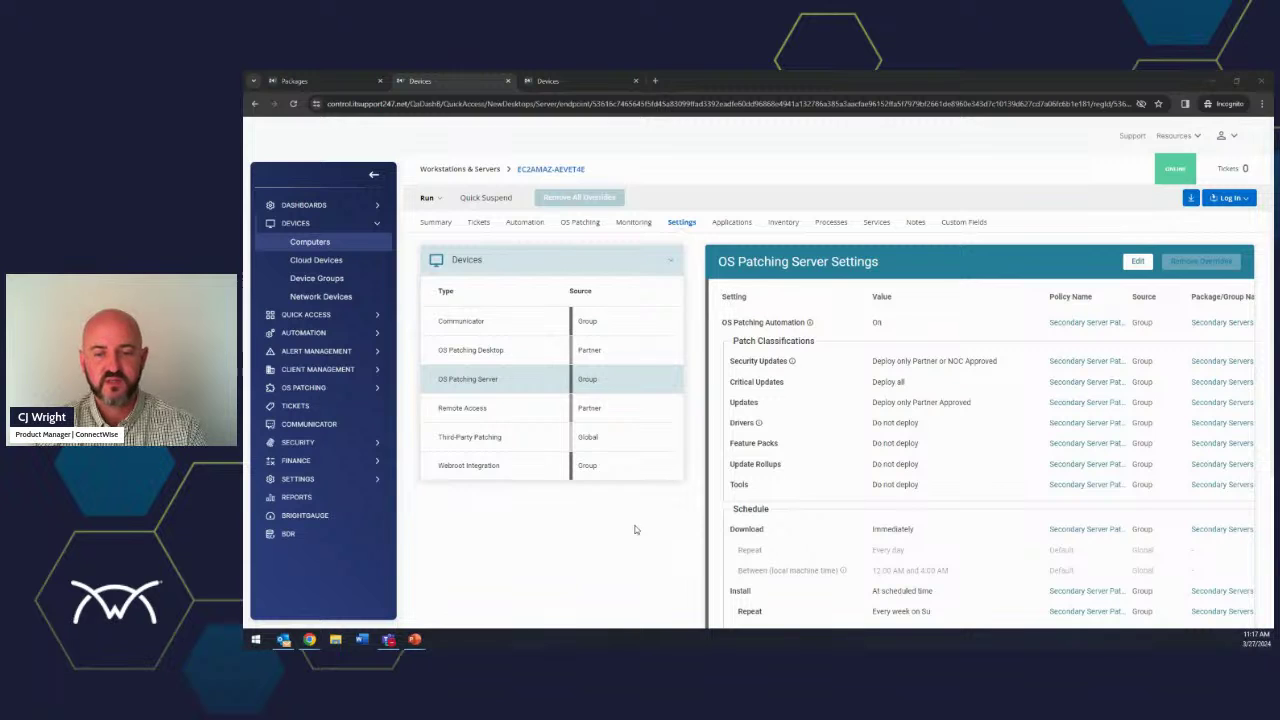
key("Right")
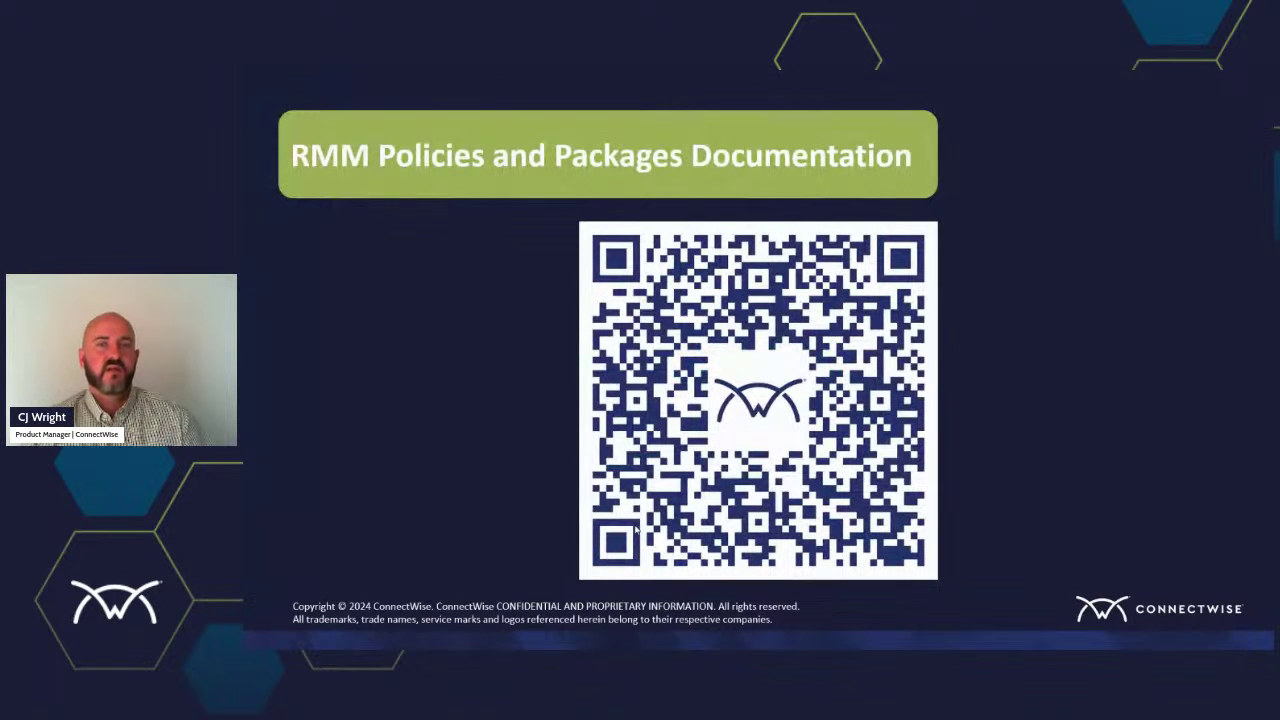